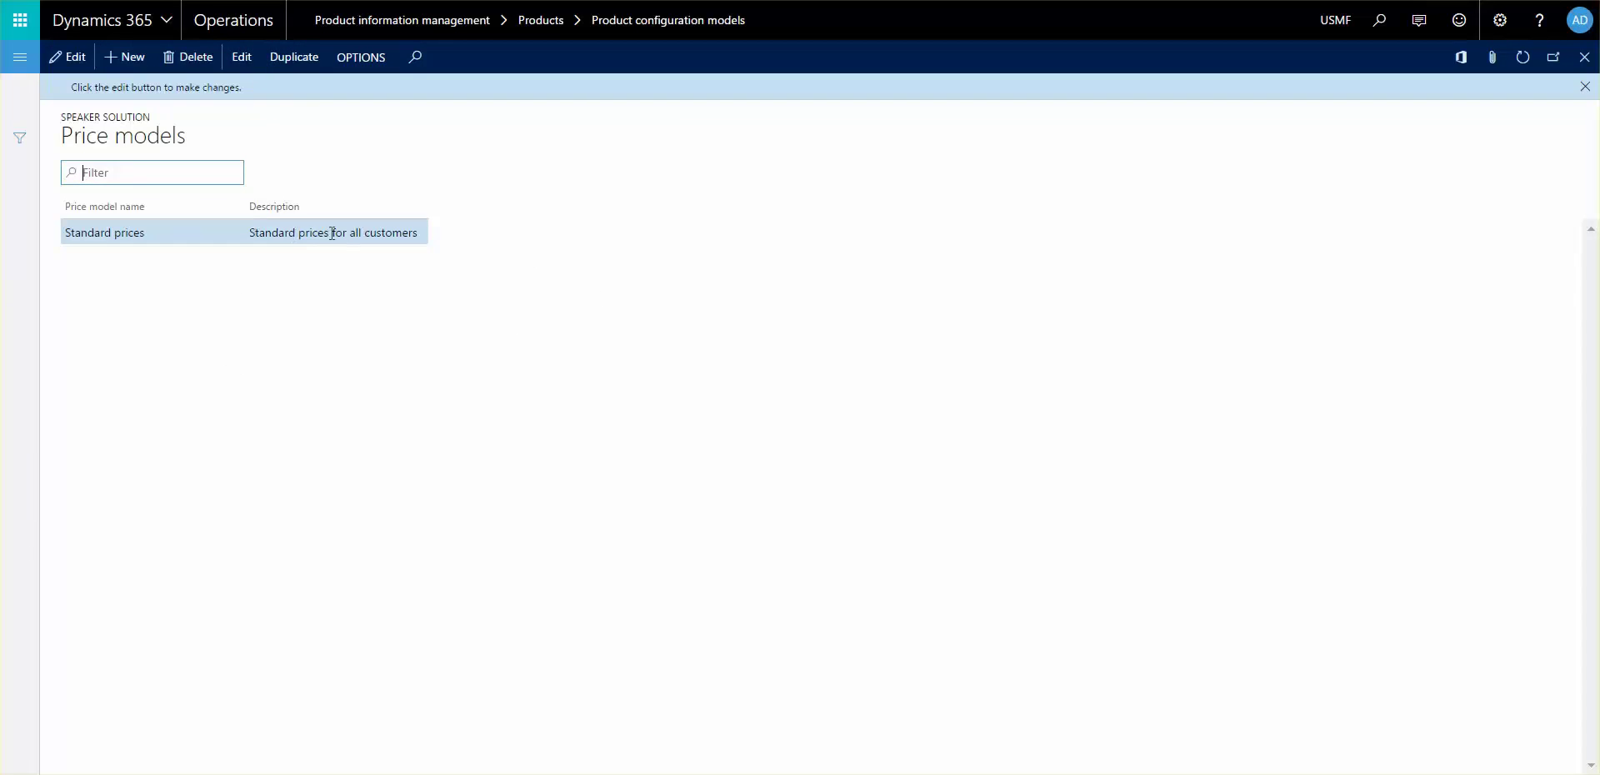
Go back to the models list and open Speaker solution's Standard prices price model in the editor.
key("Escape")
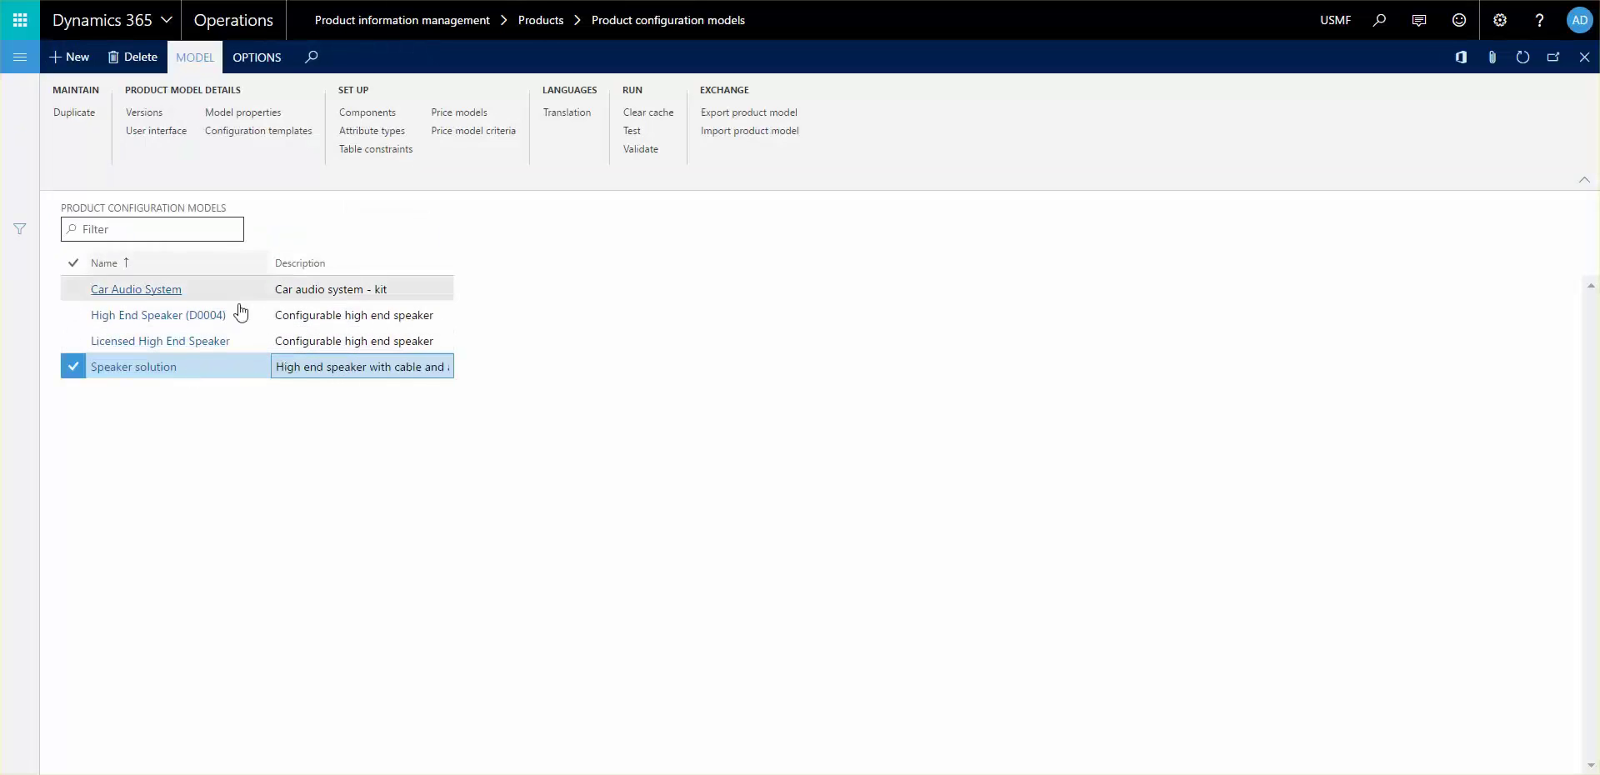
left_click(486, 113)
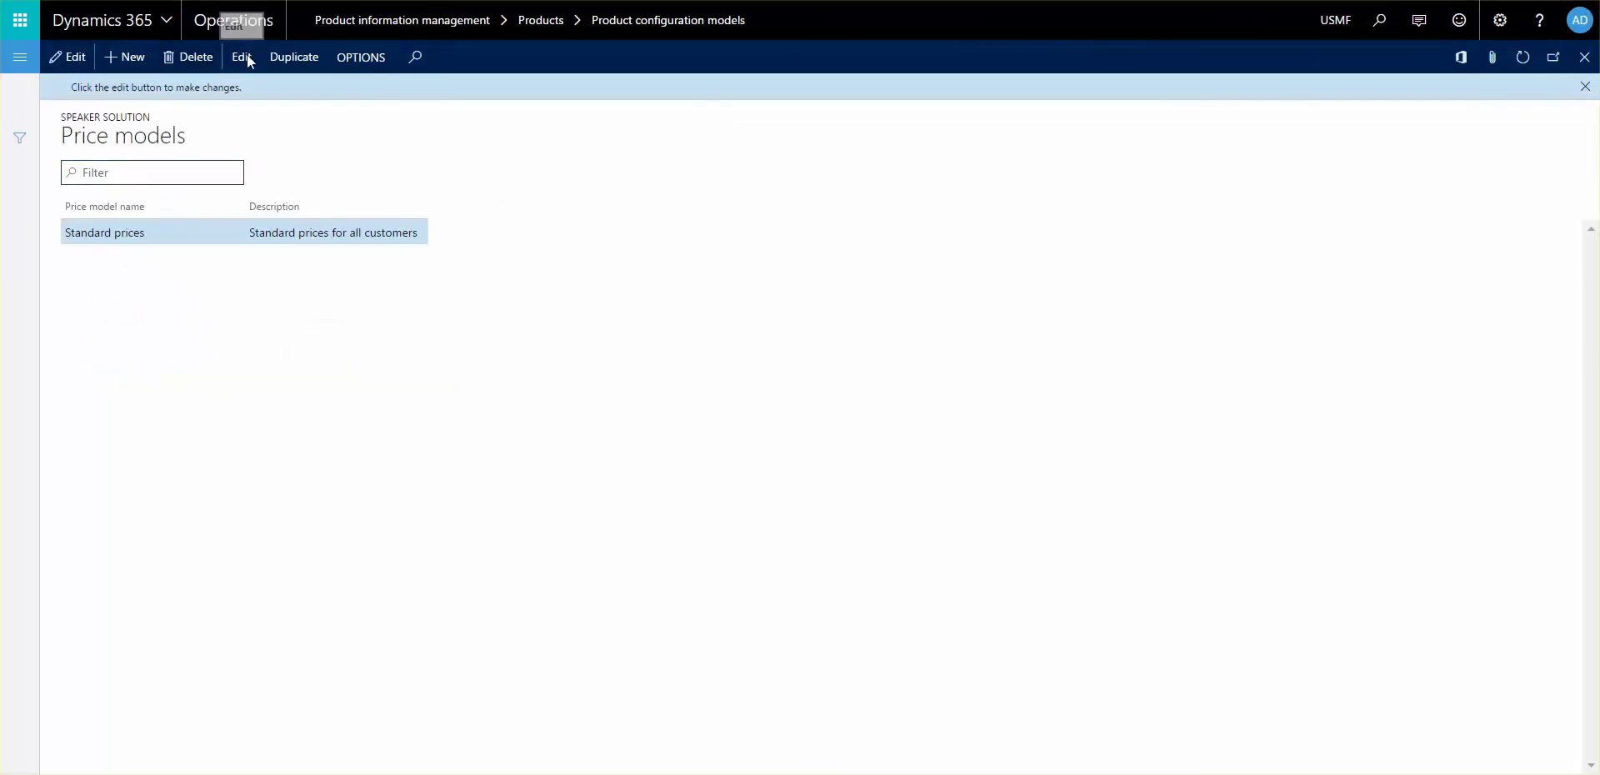
left_click(242, 55)
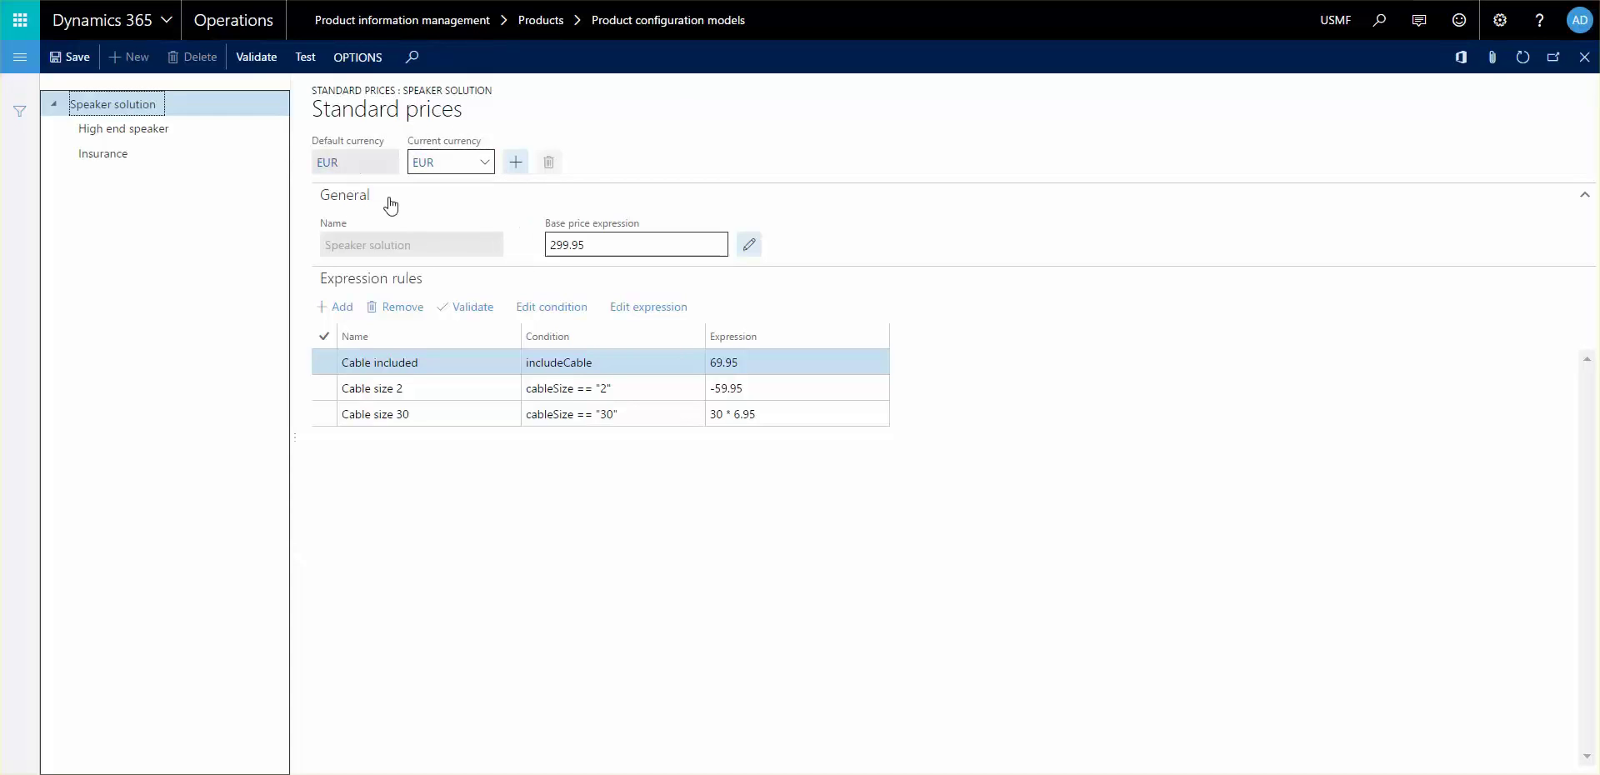
left_click(483, 162)
left_click(926, 135)
key("F2")
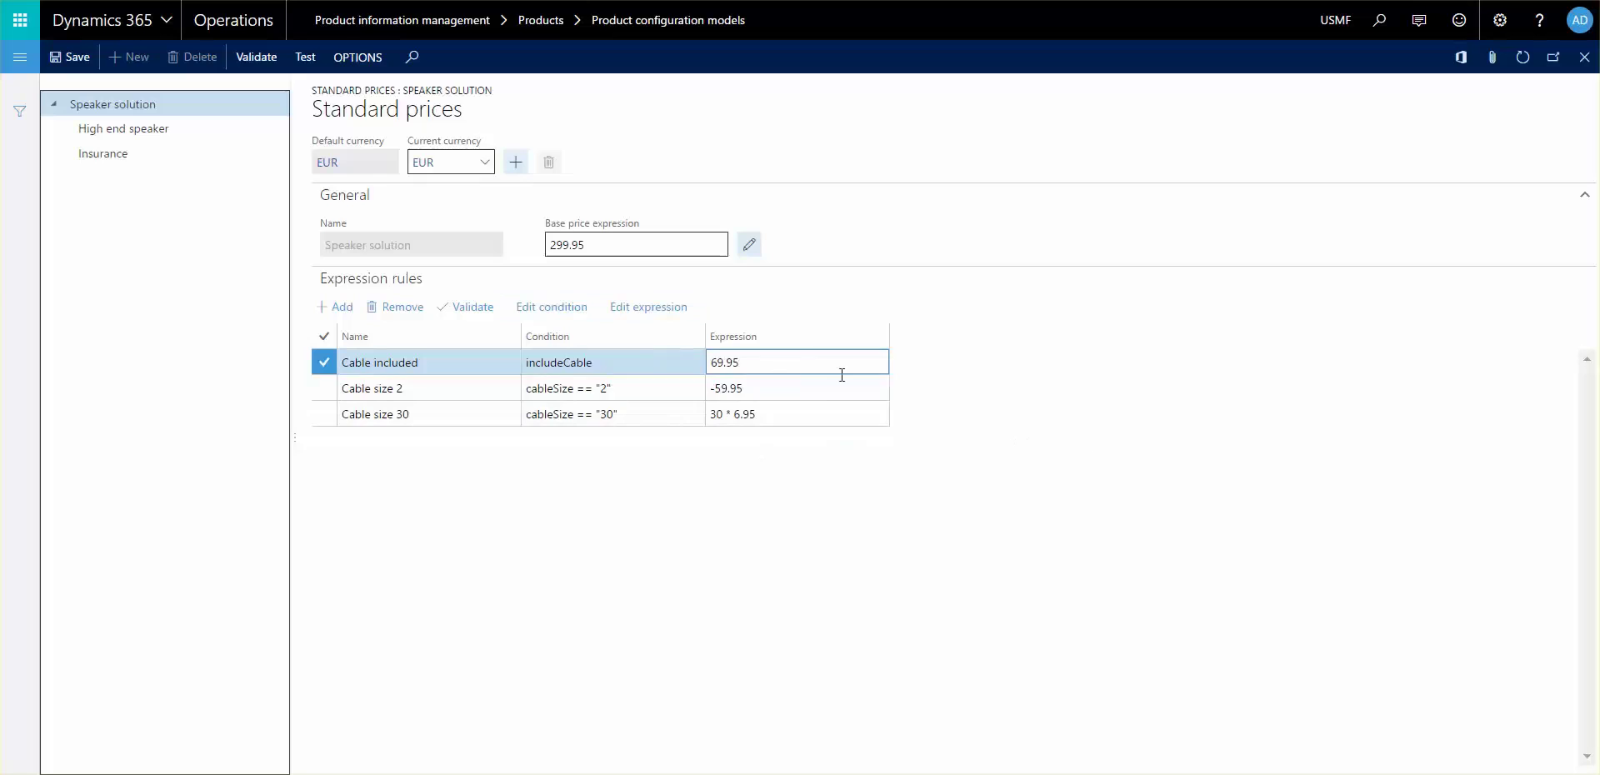
left_click(669, 463)
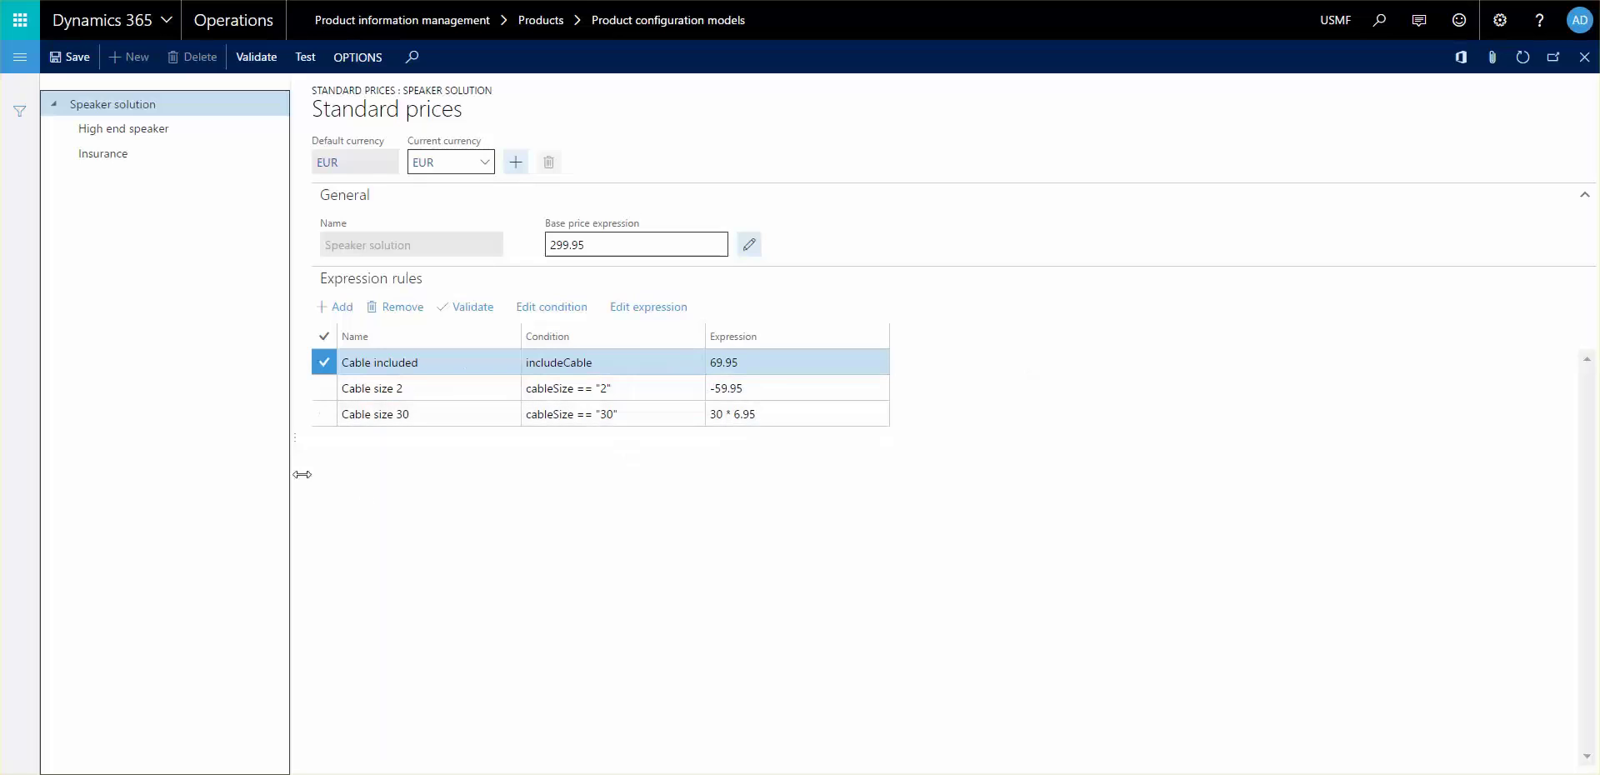
left_click(817, 415)
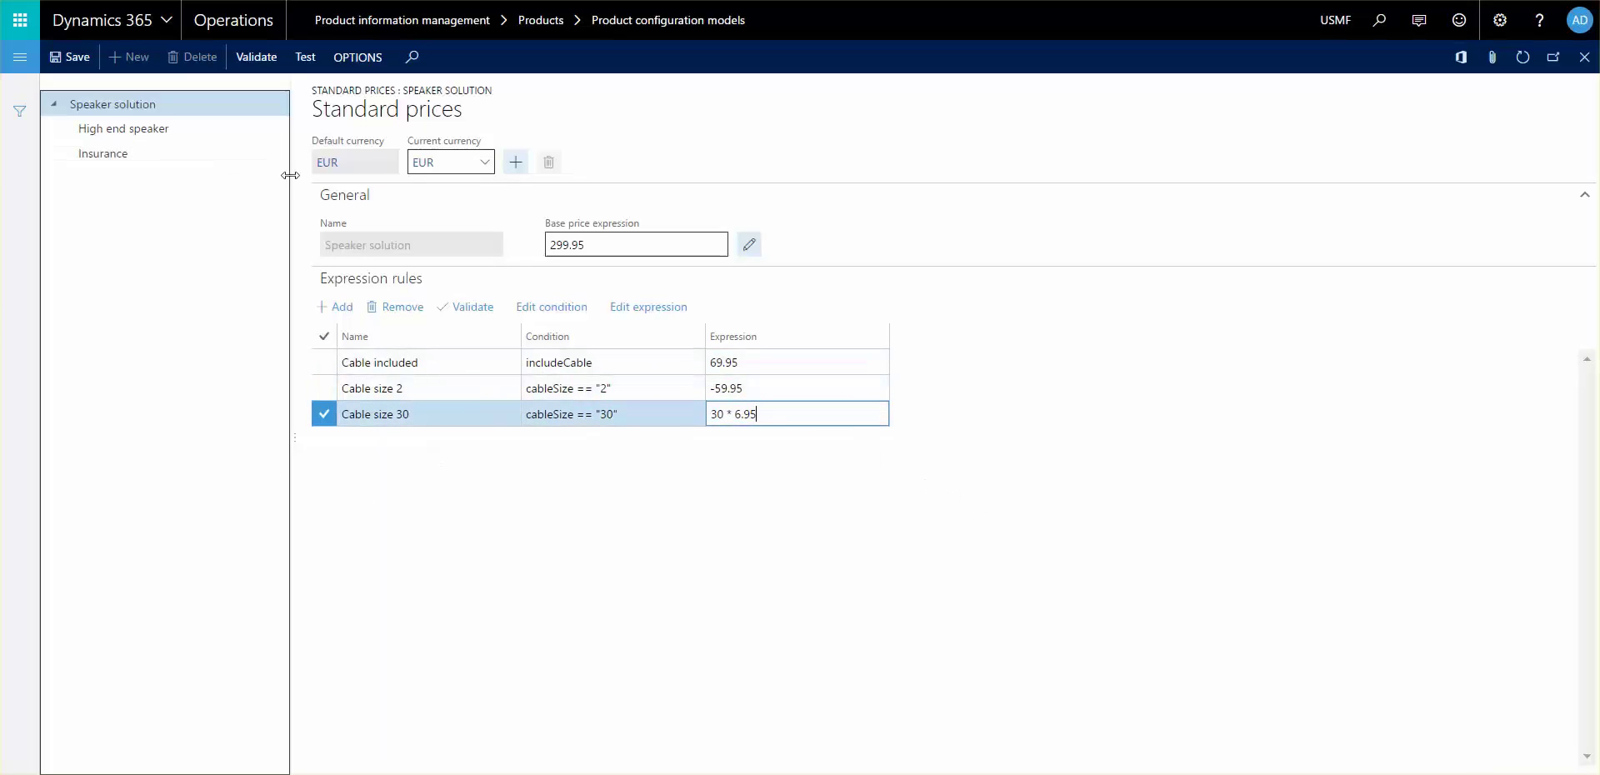
Review the High end speaker and Insurance EUR prices, including the Insurance period expression, then return to Speaker solution.
left_click(104, 130)
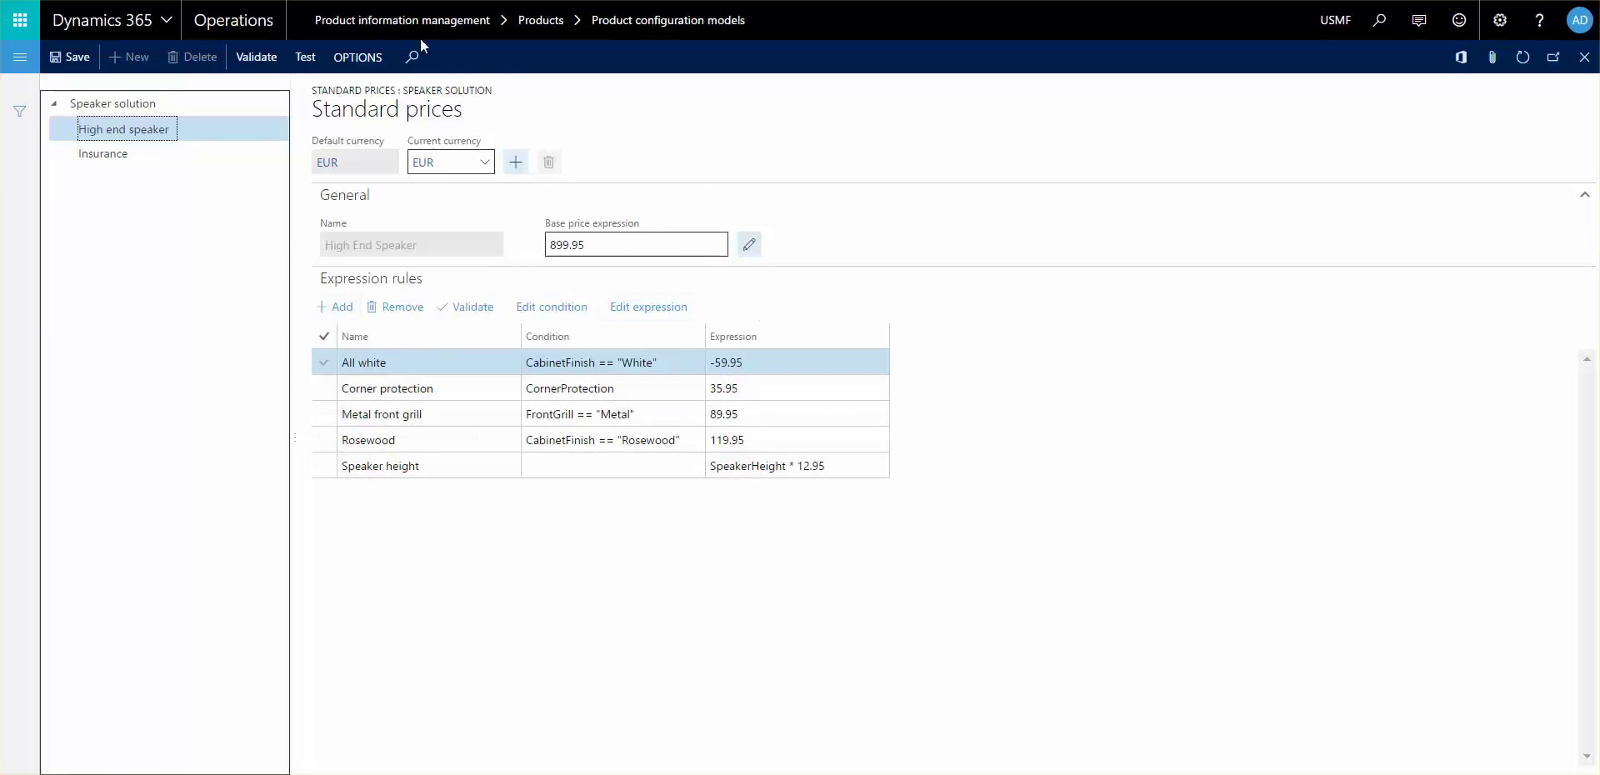
left_click(167, 152)
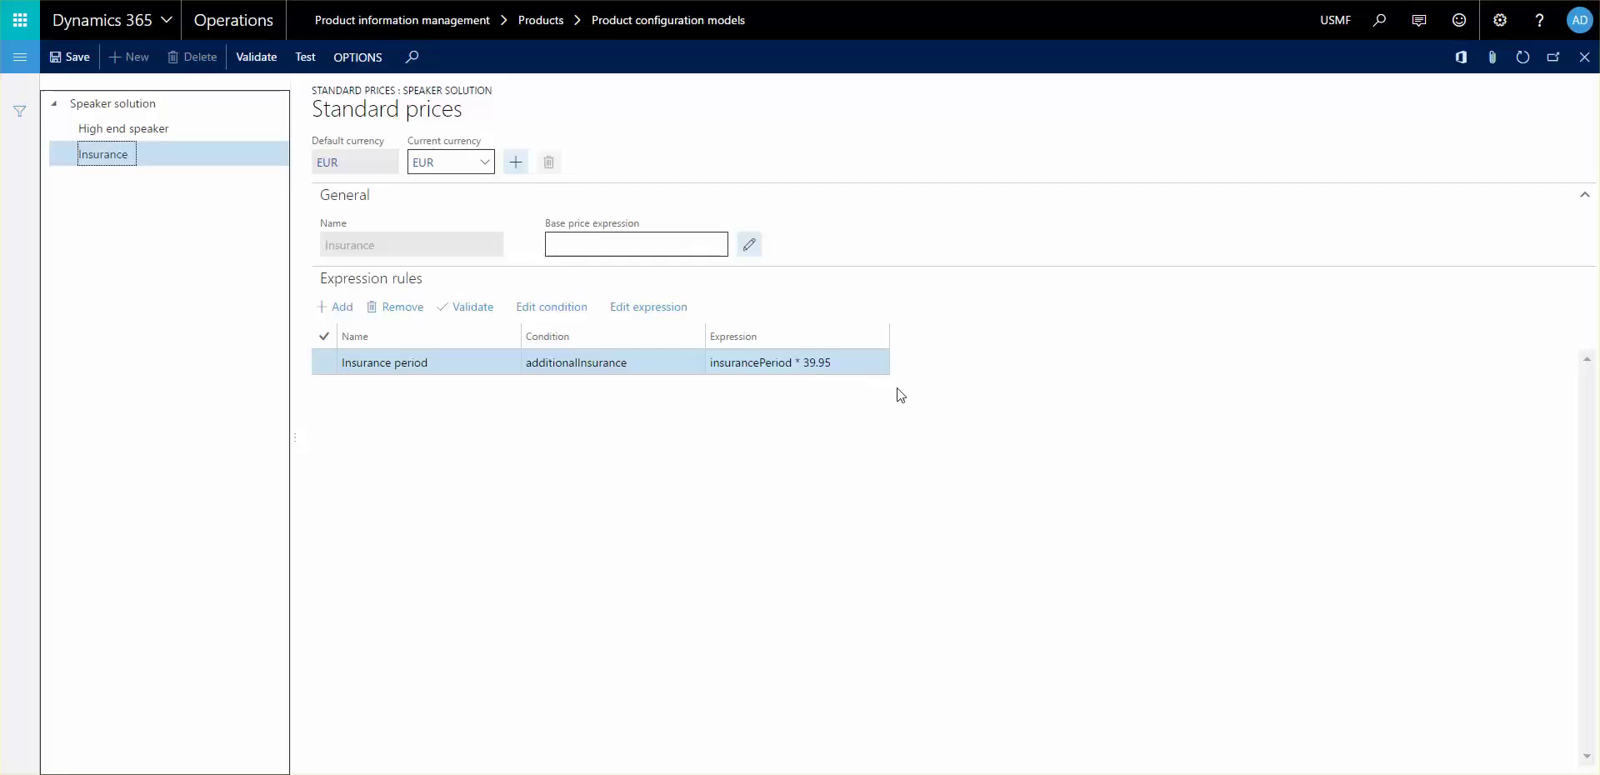
left_click(874, 364)
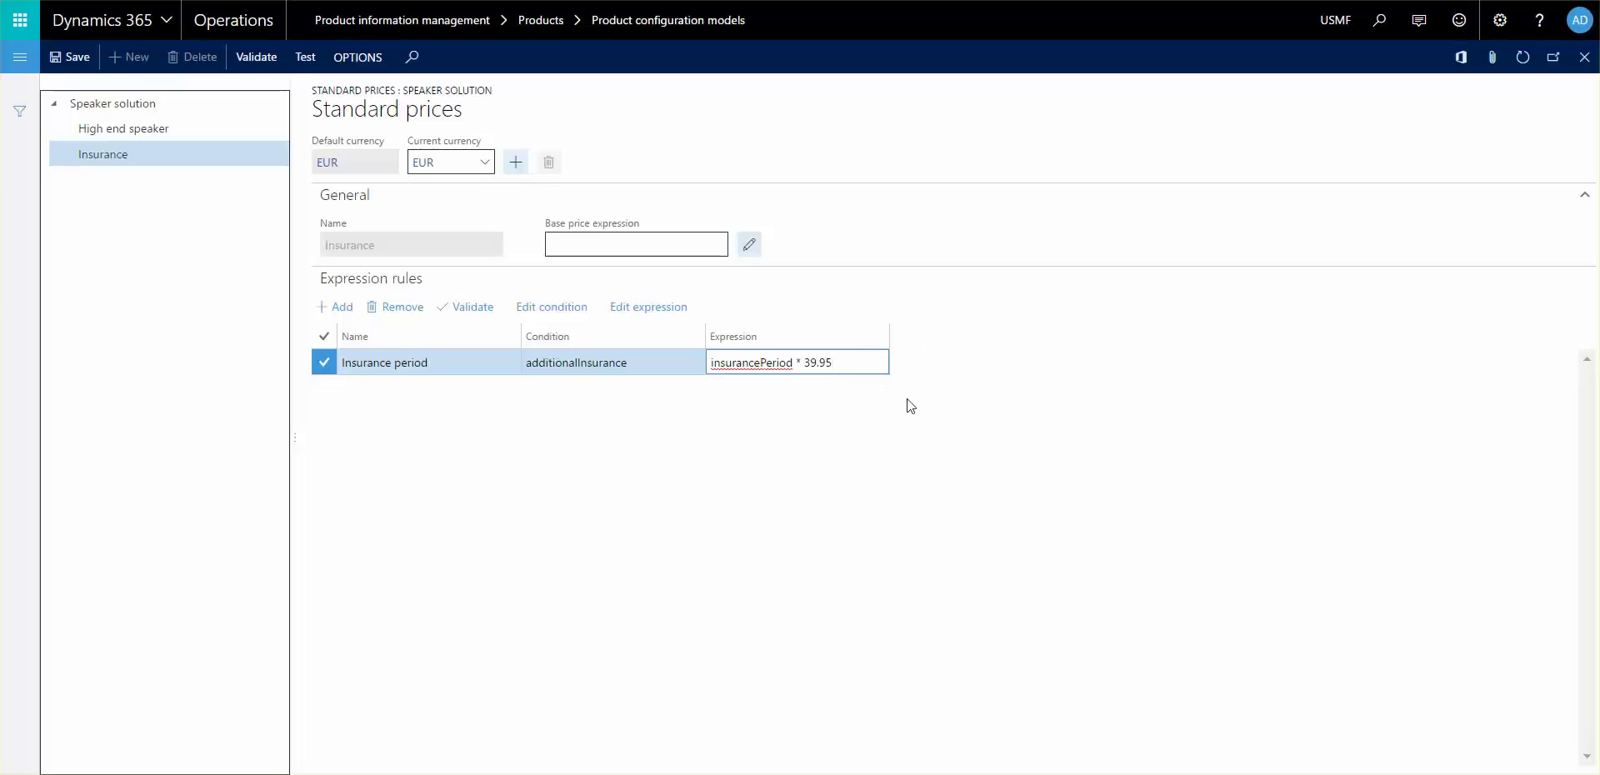
left_click(140, 106)
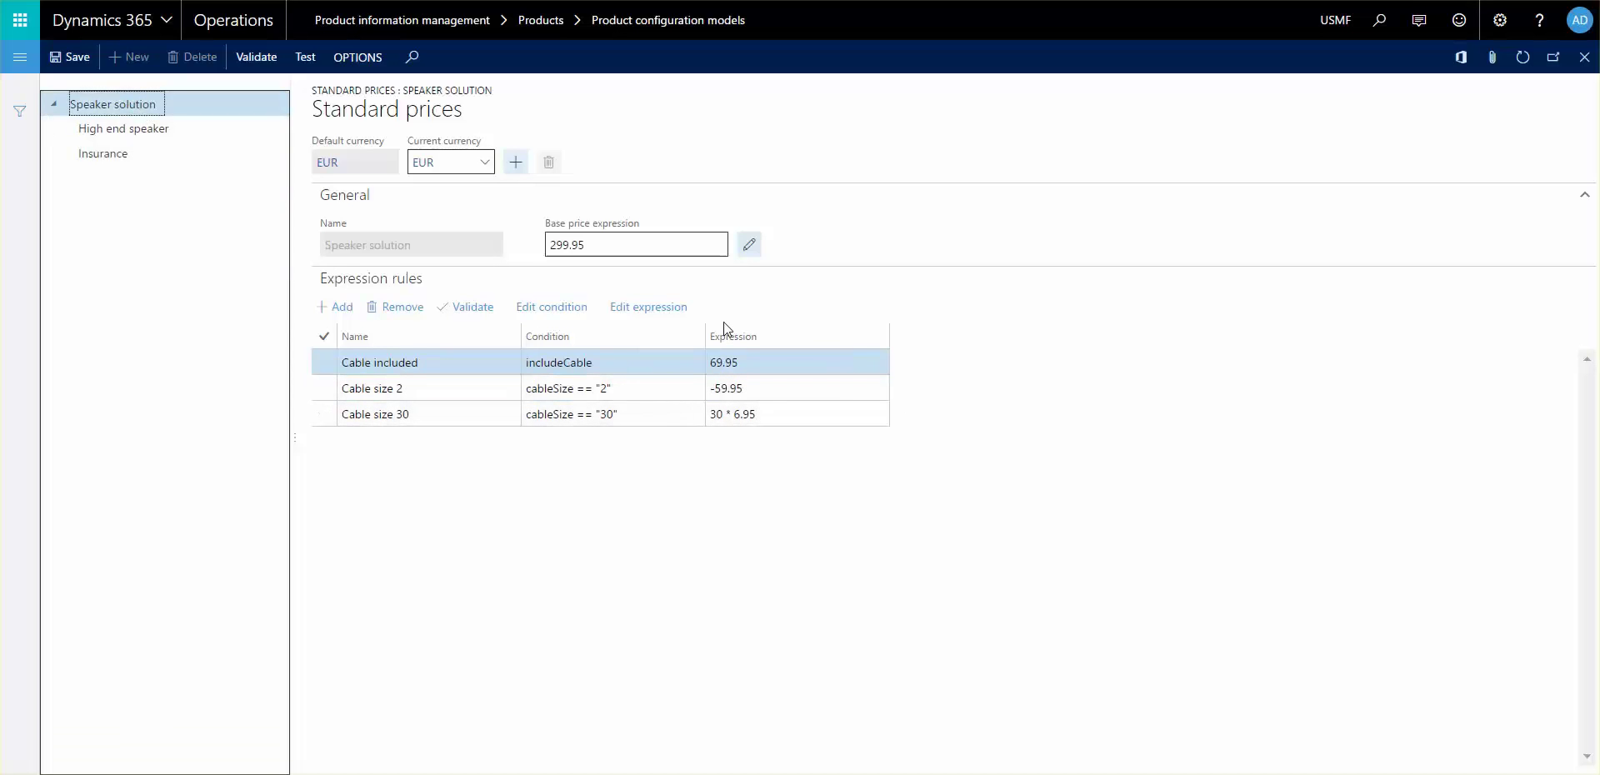
Switch the price model currency to USD and check the High end speaker and Insurance USD prices.
left_click(484, 163)
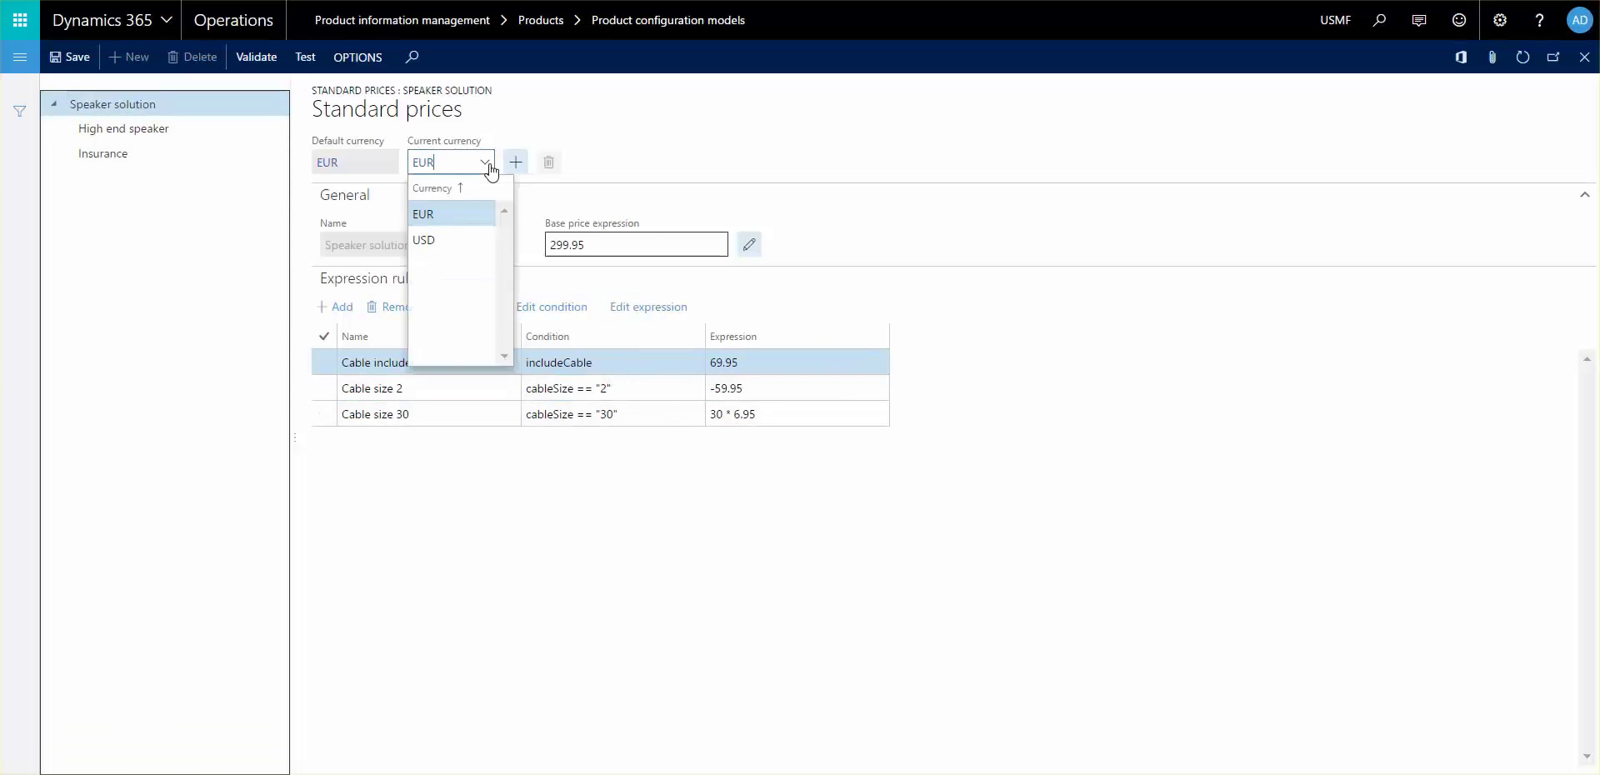
left_click(440, 241)
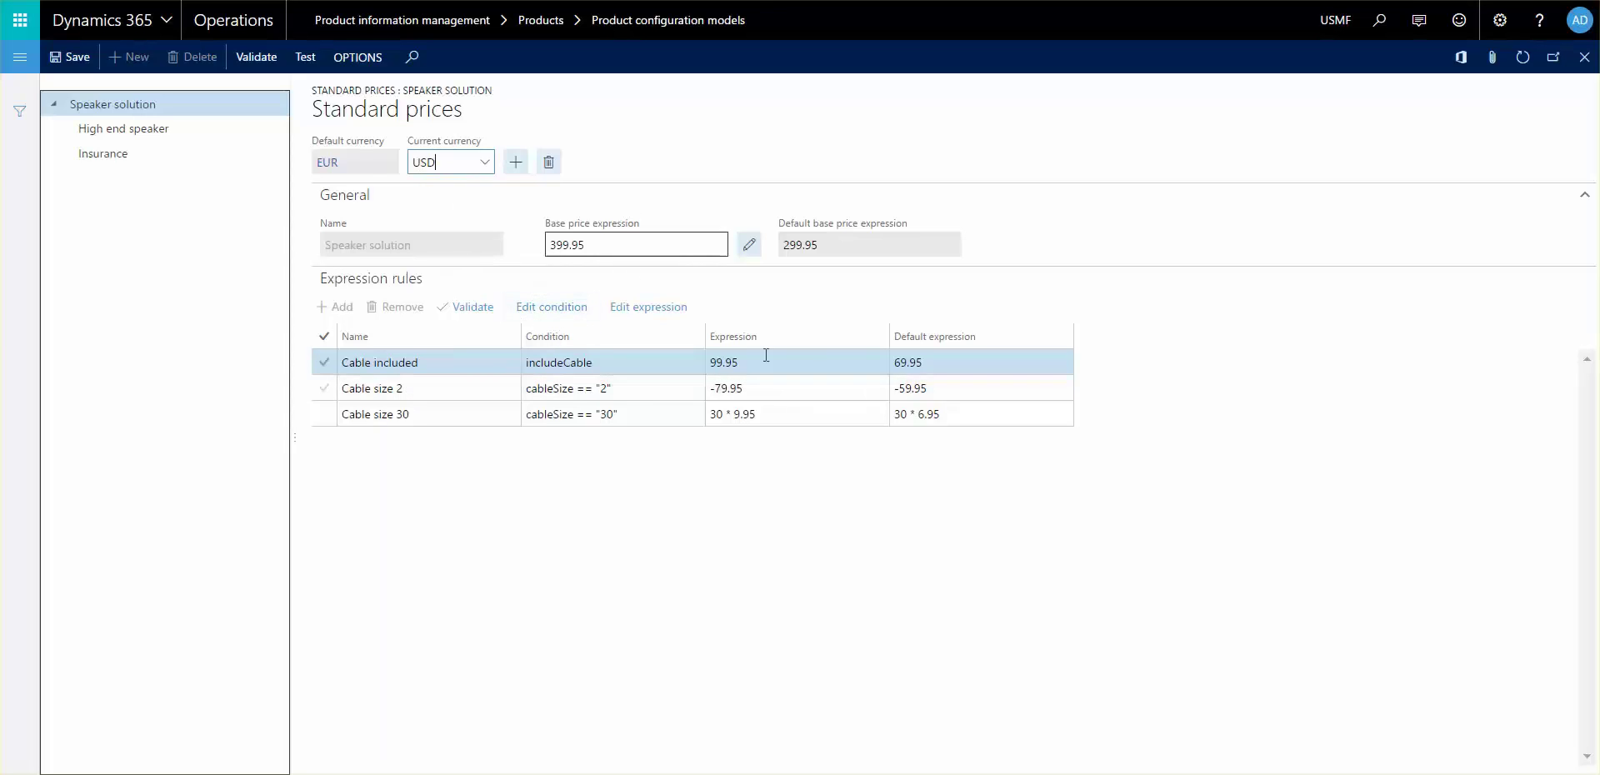
left_click(124, 128)
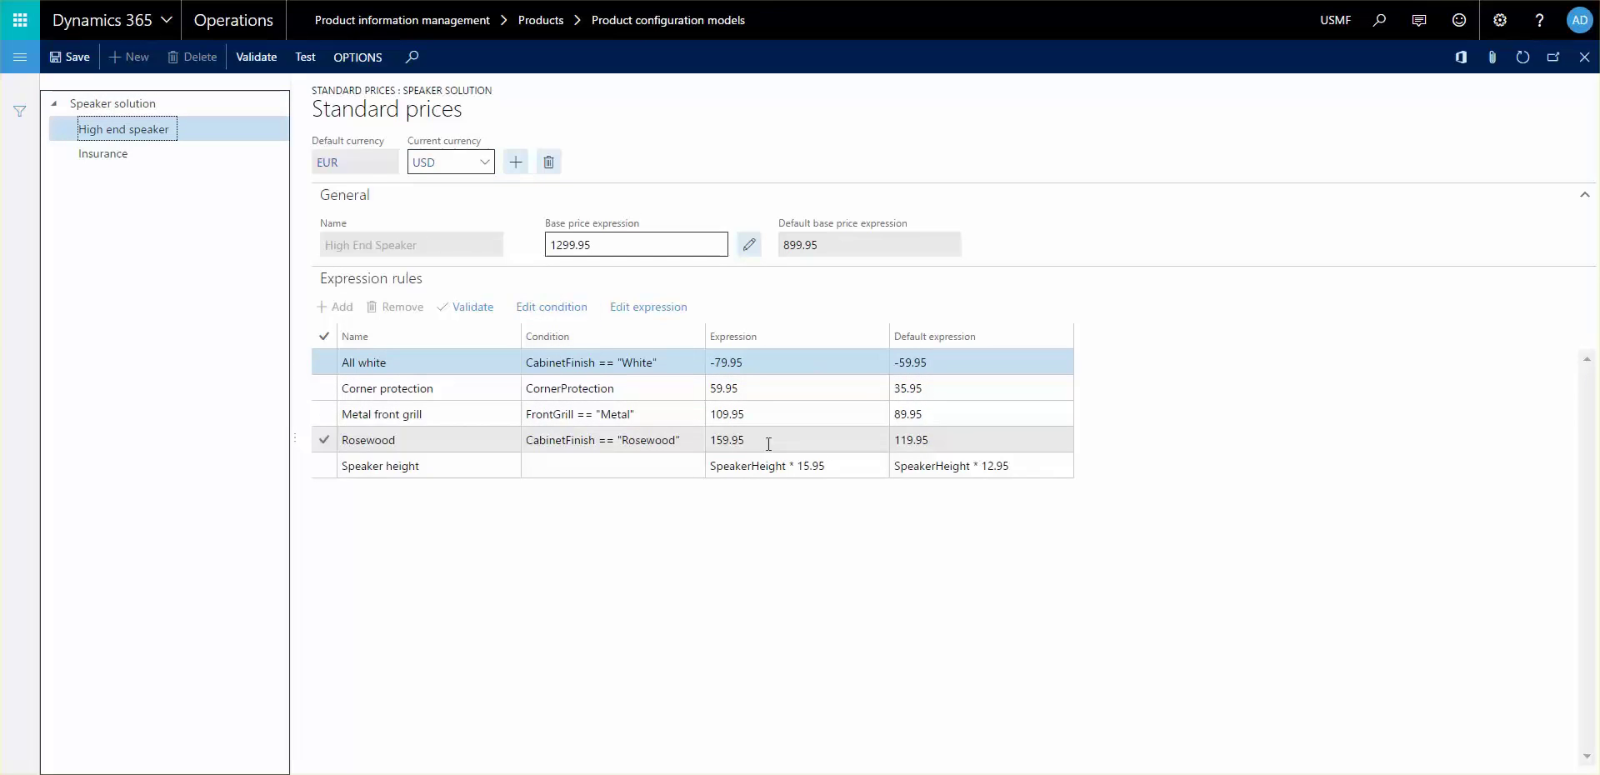
left_click(104, 154)
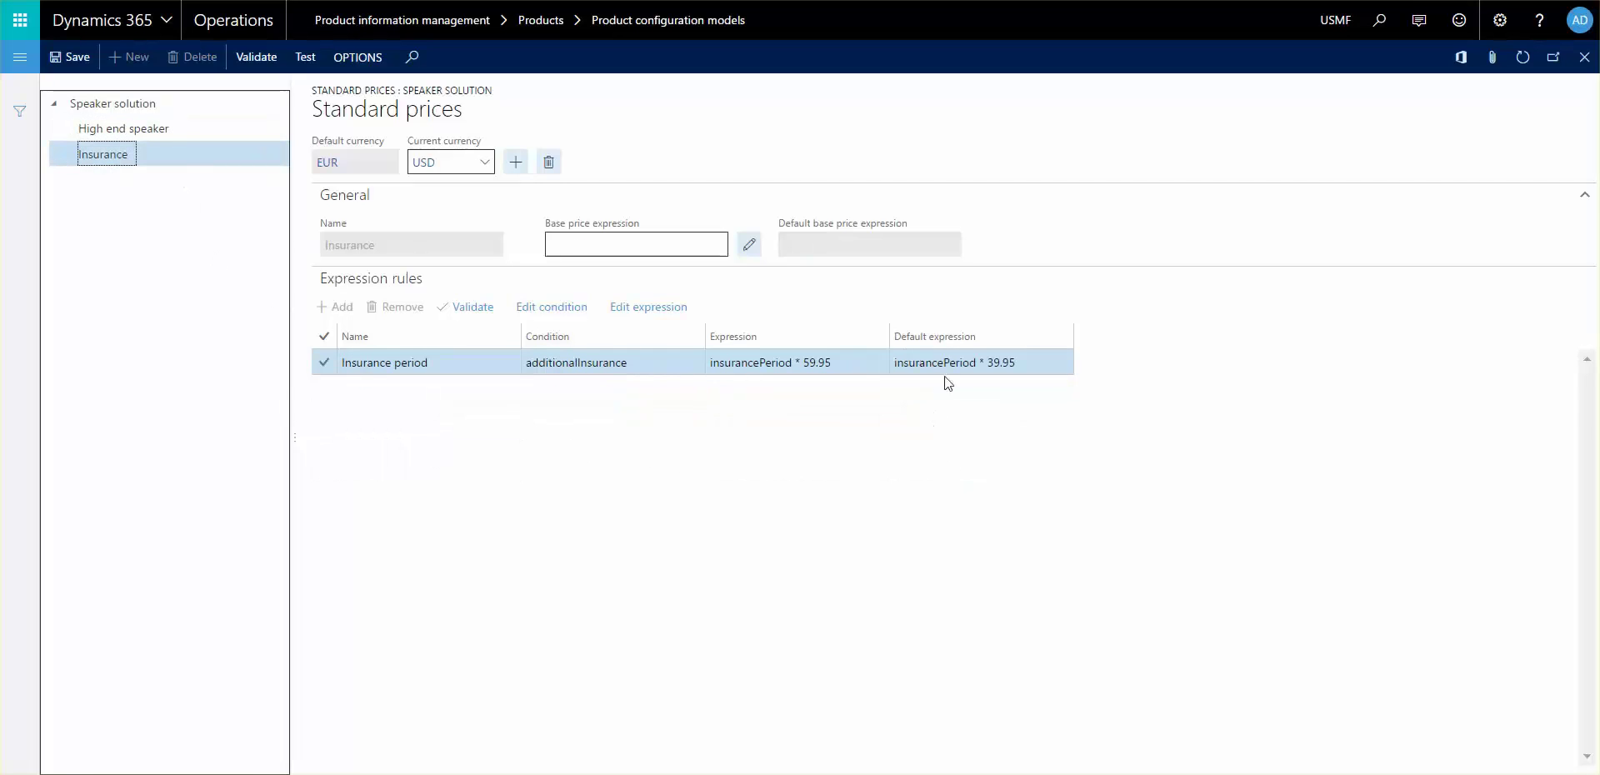
left_click(667, 308)
key("Escape")
key("Escape")
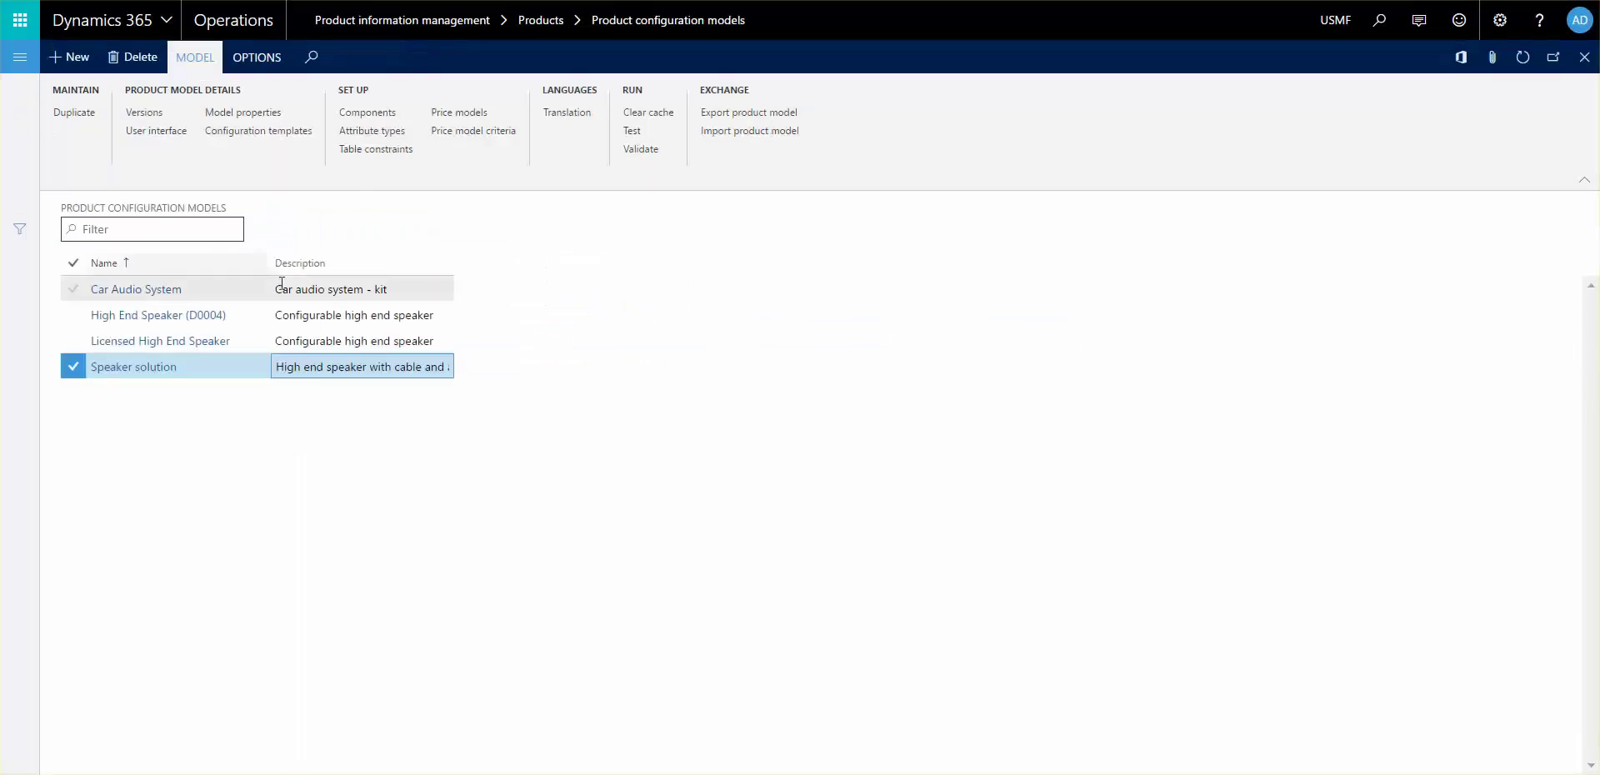
left_click(458, 132)
left_click(510, 137)
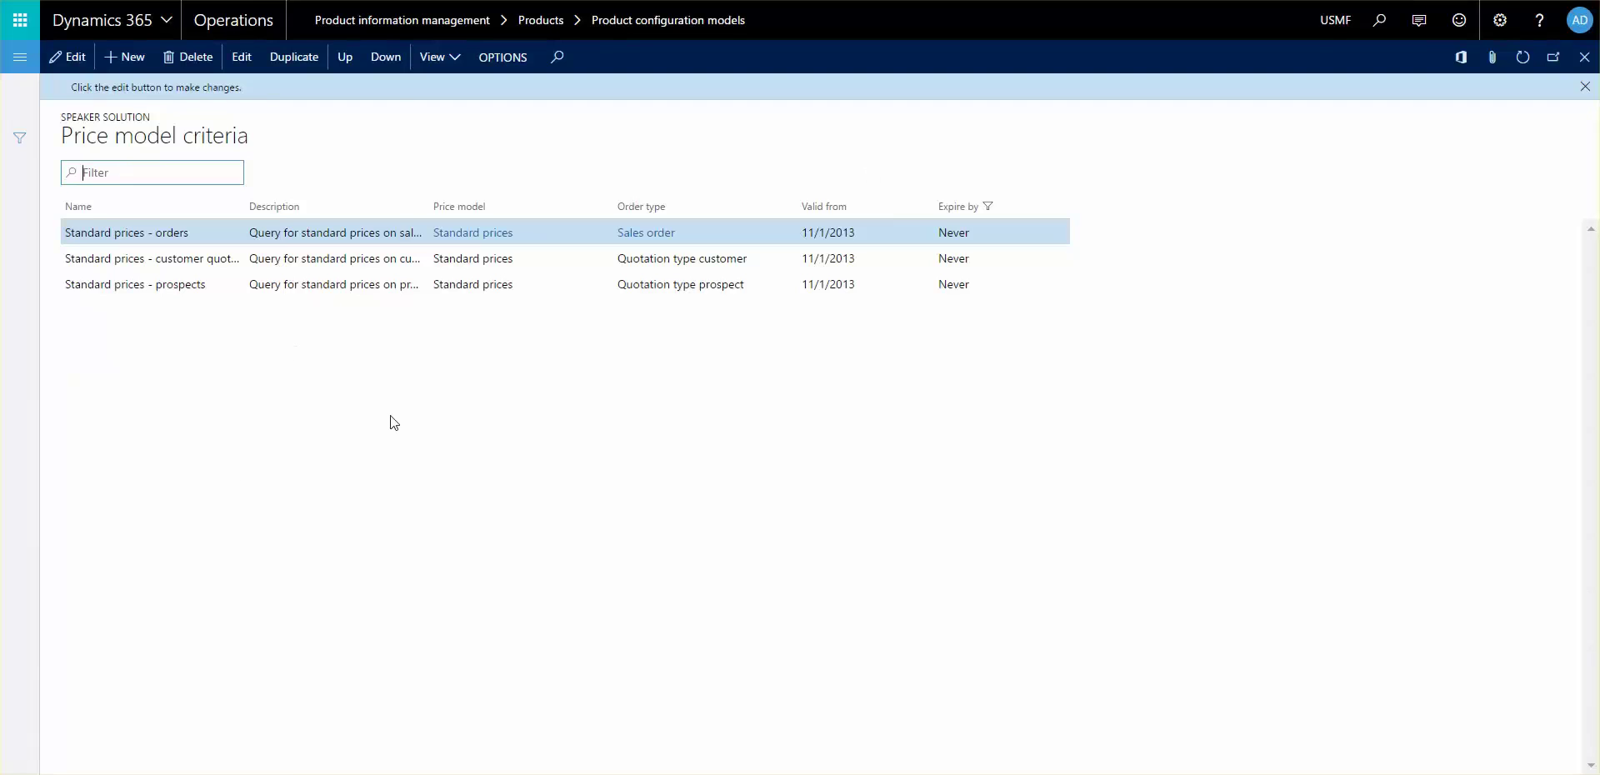
left_click(479, 258)
left_click(83, 67)
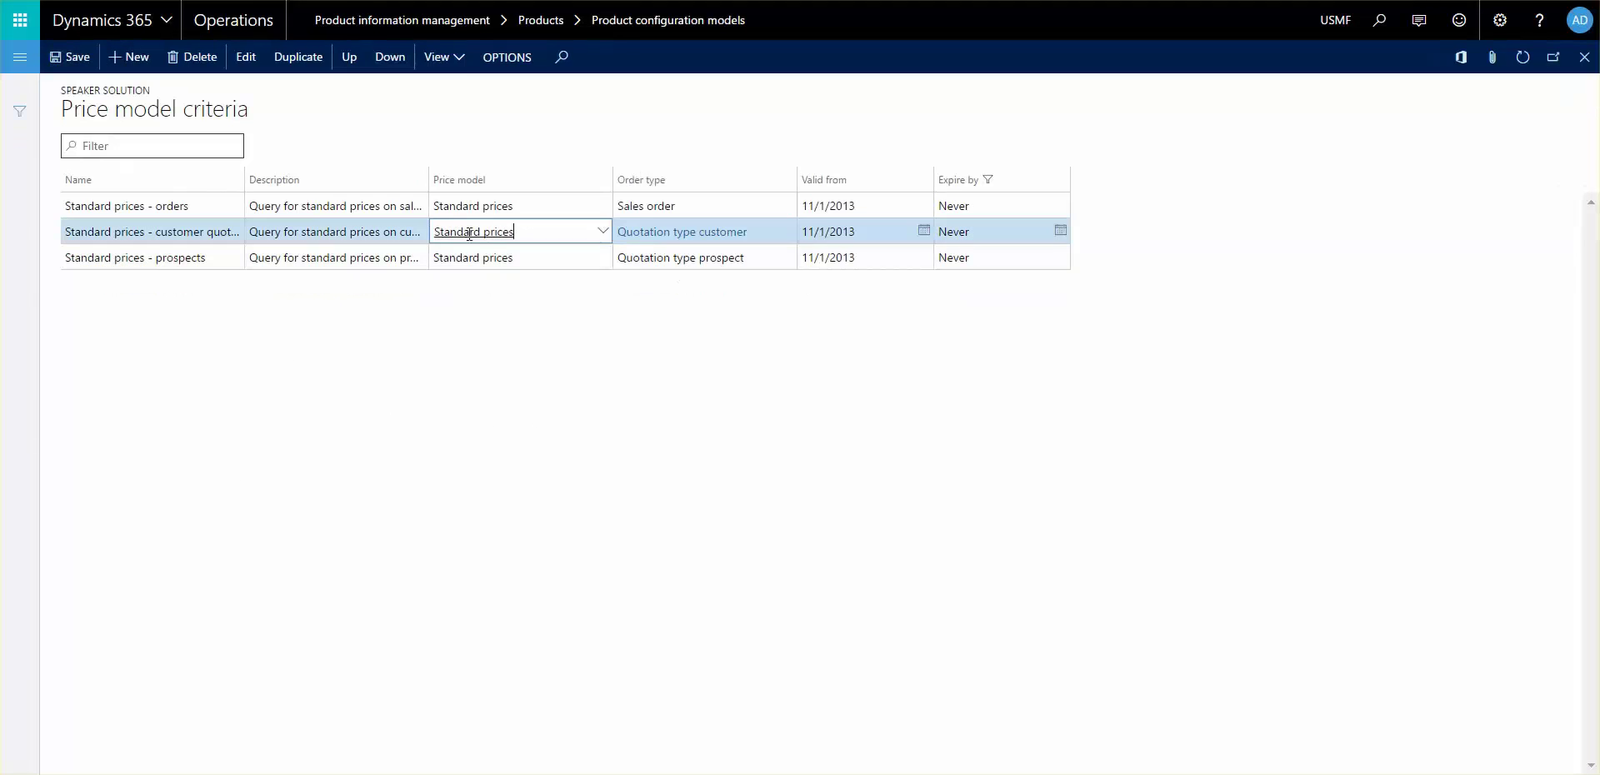
left_click(789, 212)
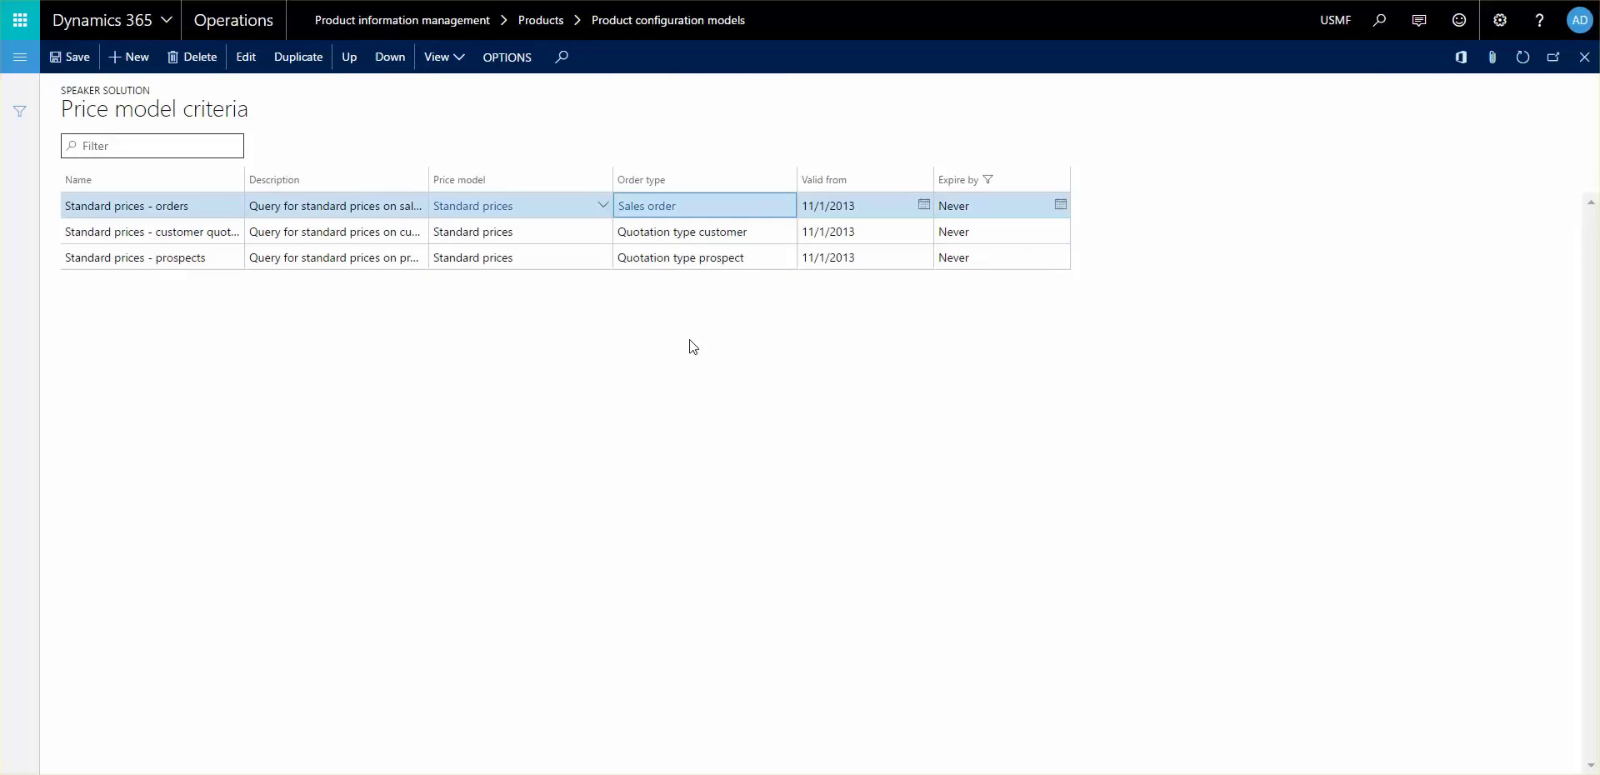
left_click(537, 259)
triple_click(569, 267)
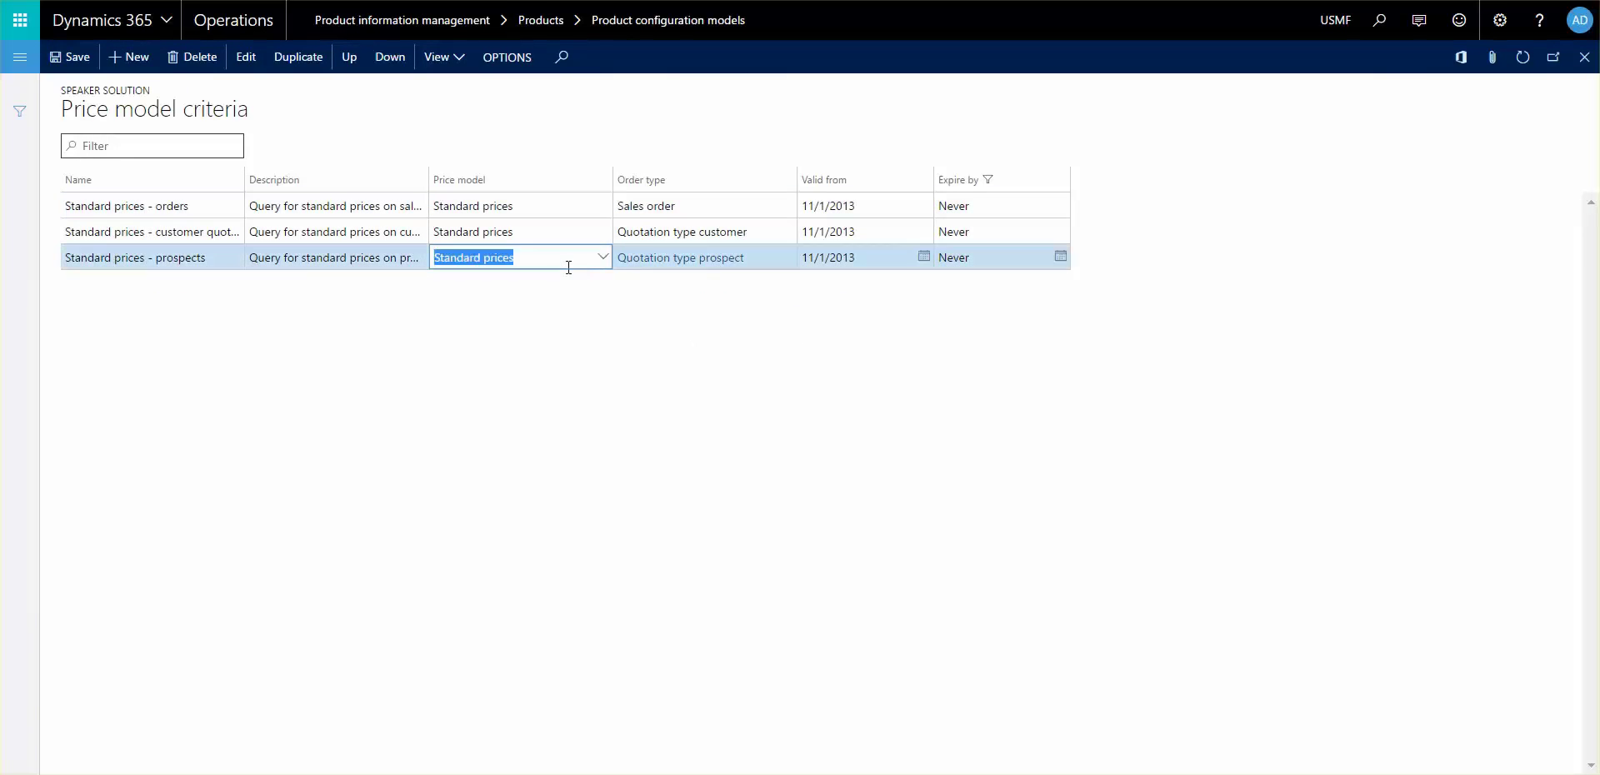
key("alt+n")
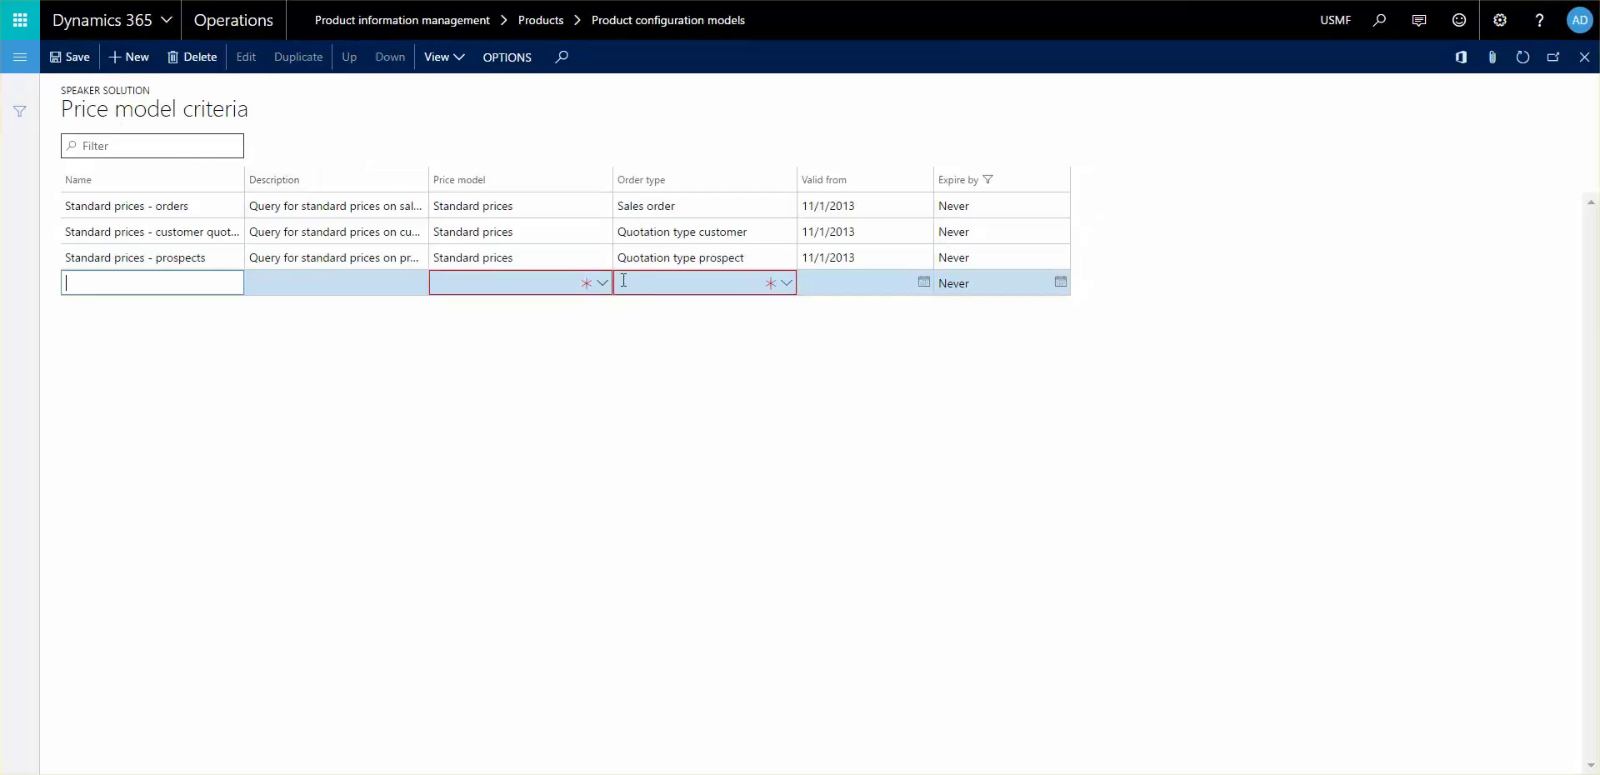
left_click(724, 291)
left_click(787, 282)
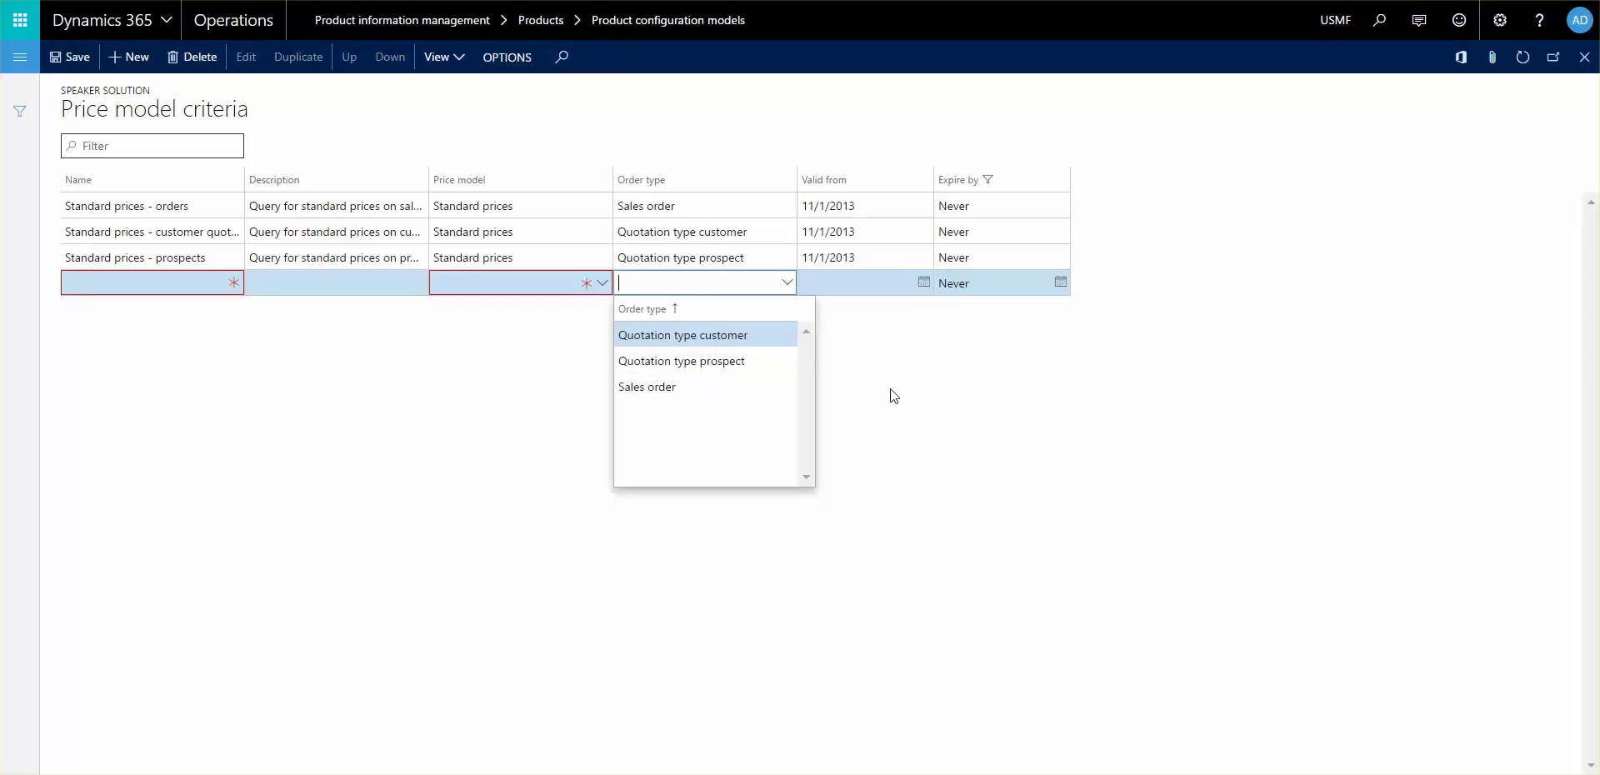
left_click(930, 374)
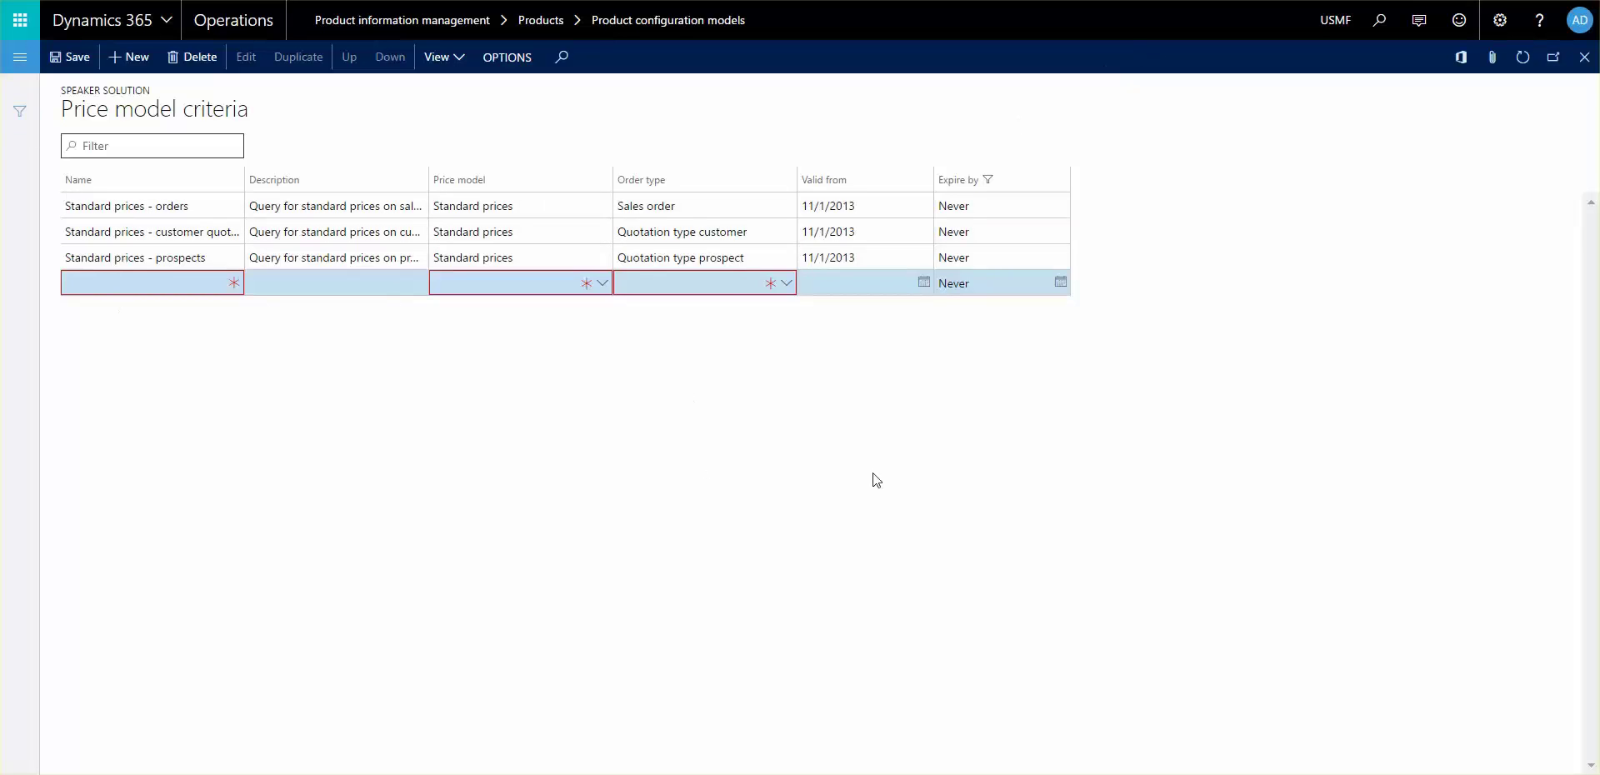
Discard the blank price criterion and navigate to the Sales and marketing module.
key("Escape")
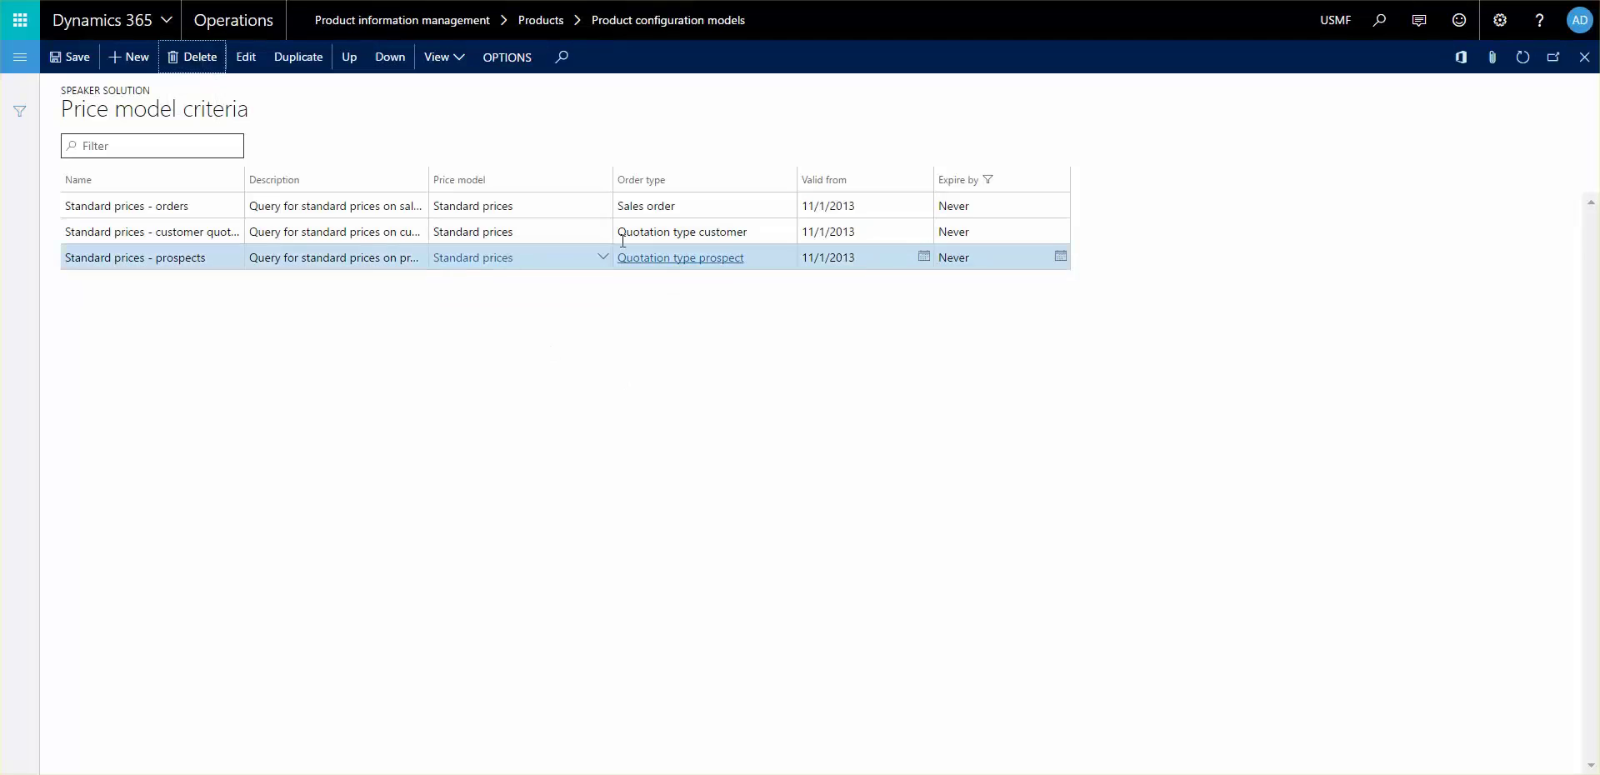
left_click(19, 56)
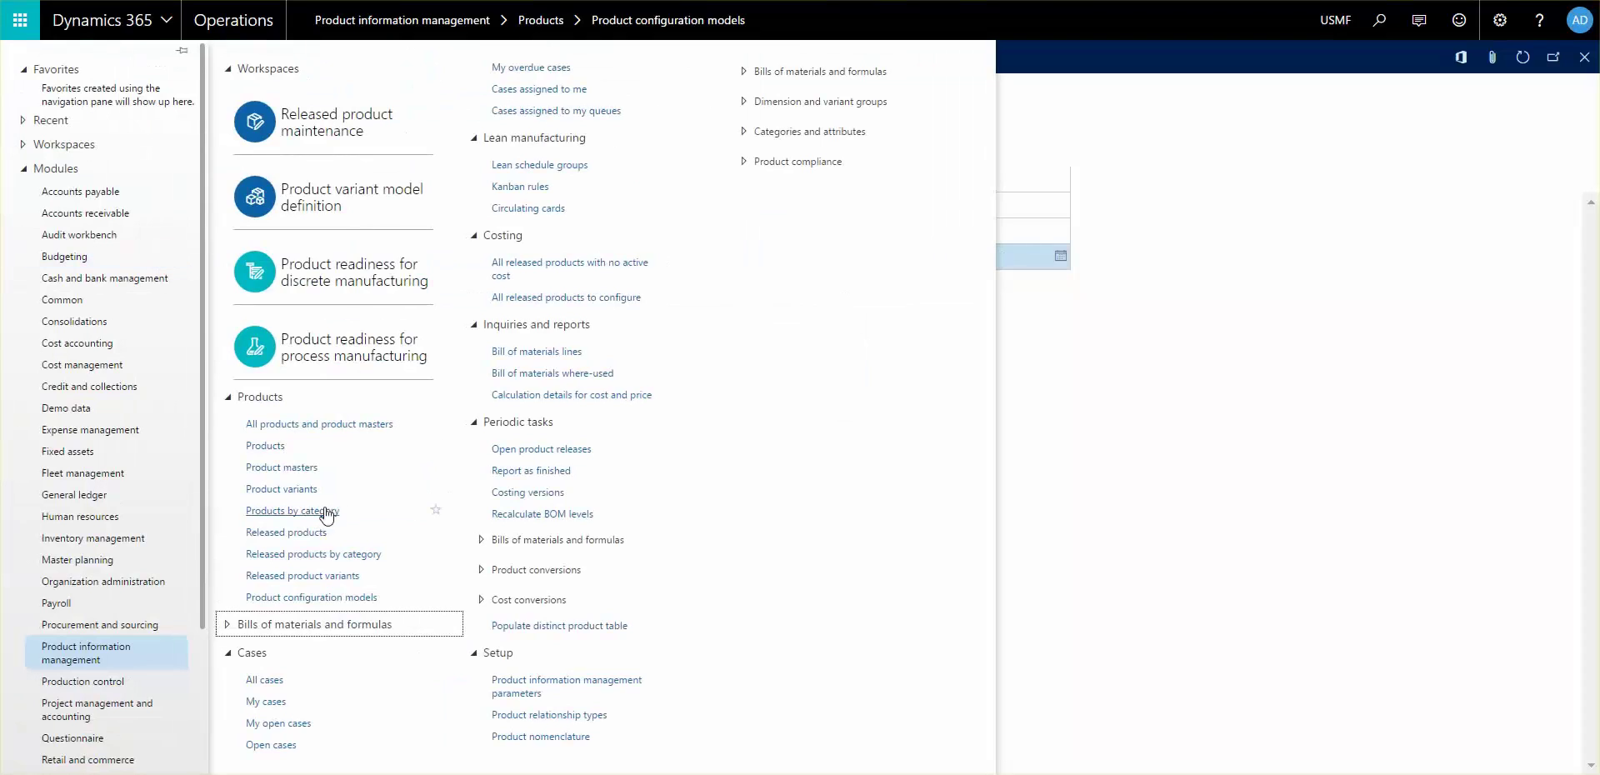
scroll(142, 656, "down", 3)
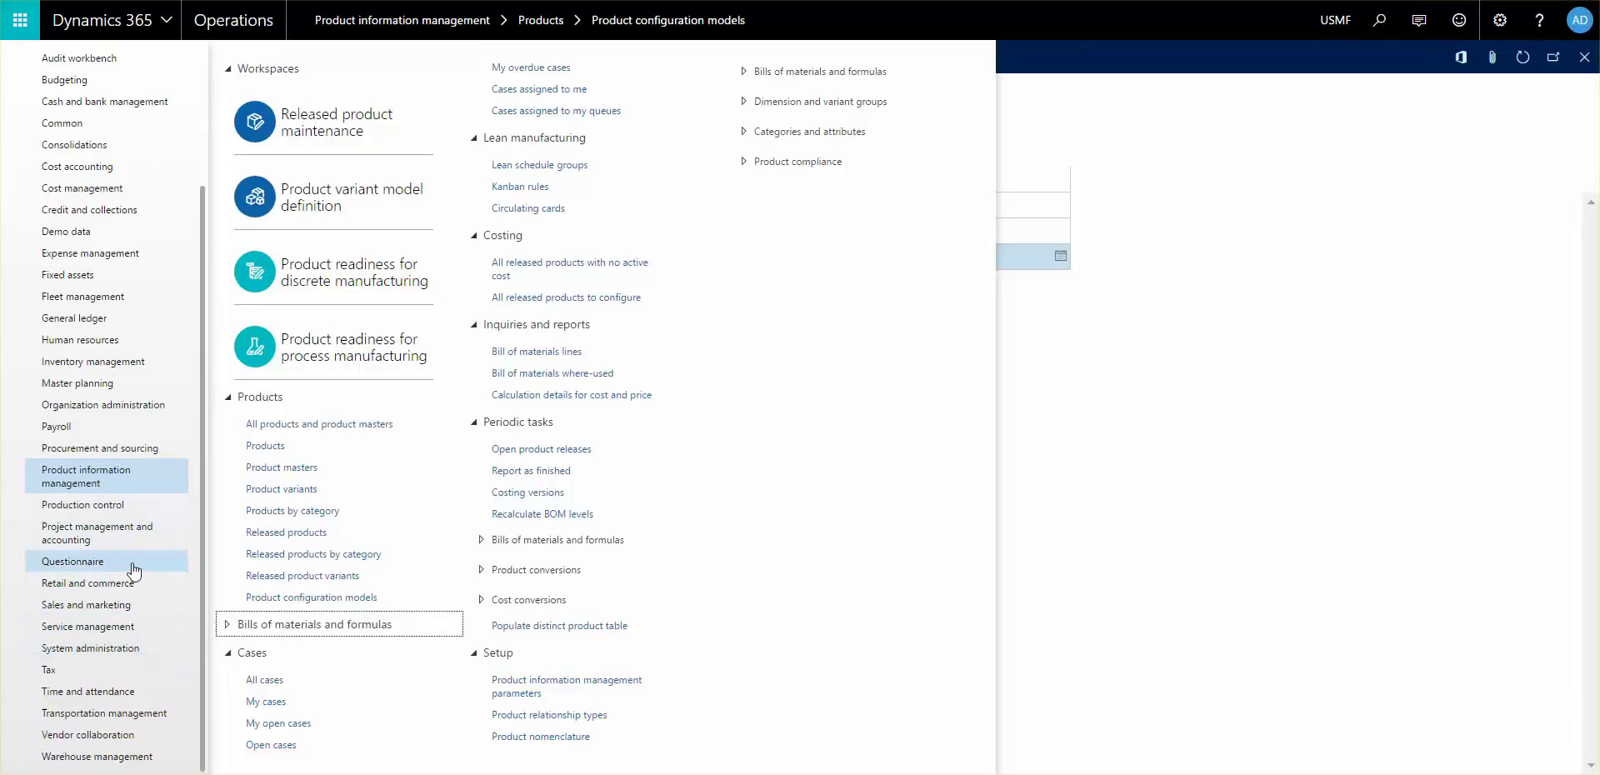
left_click(166, 615)
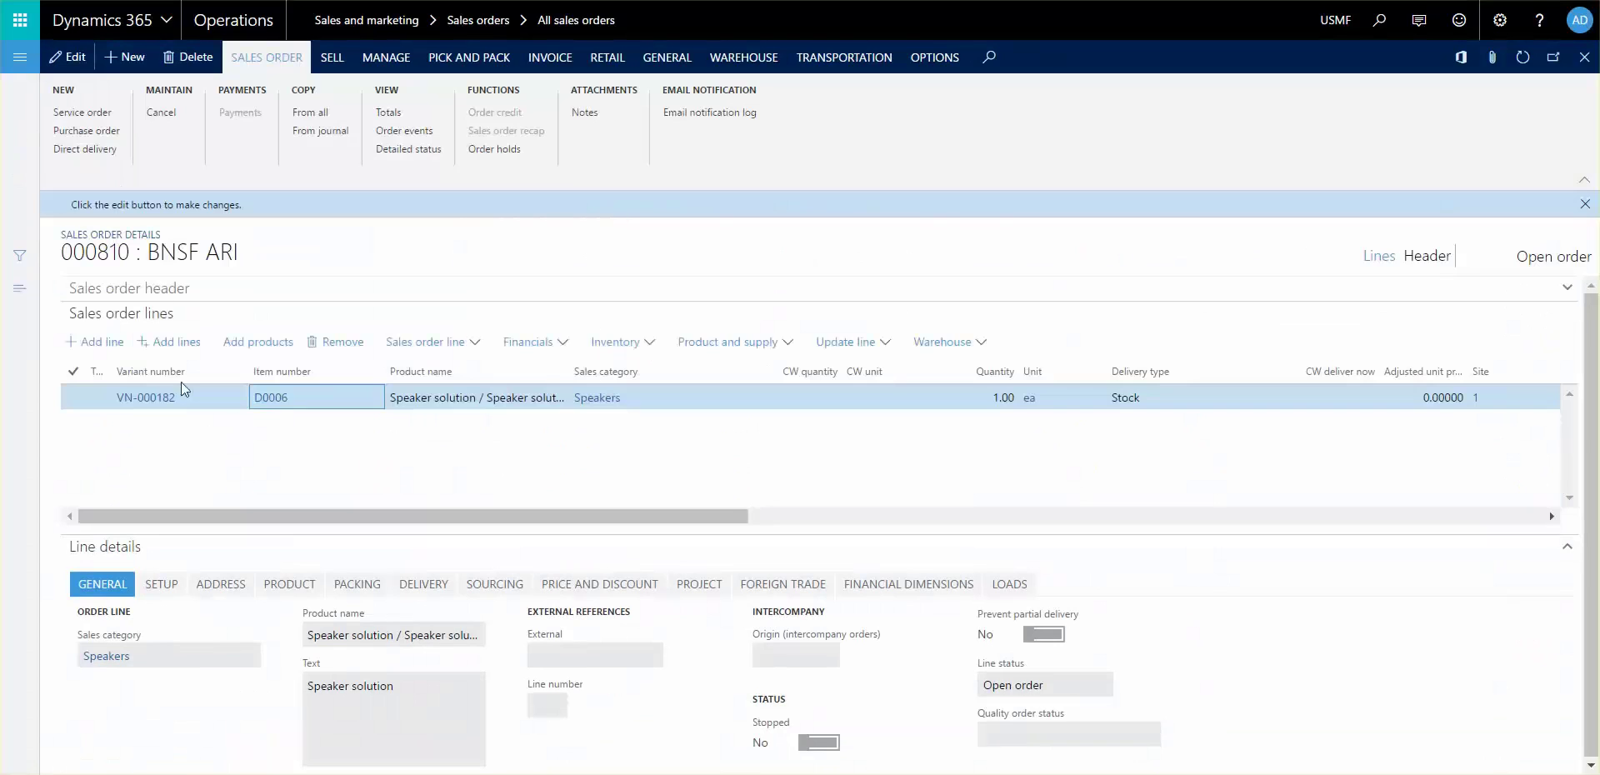
Add a sales order line for item D0006 and launch its product configuration.
left_click(123, 357)
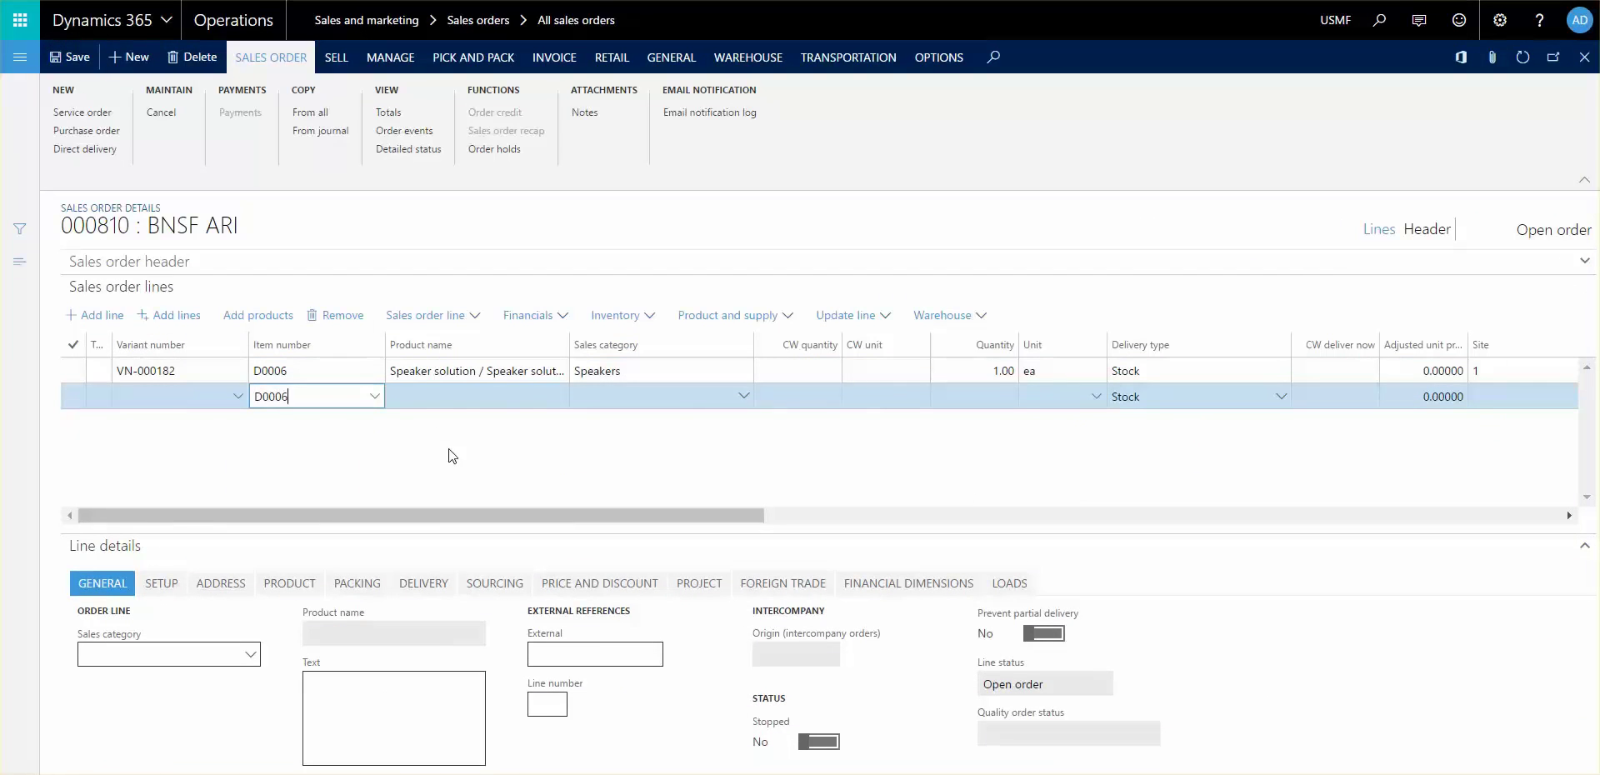
key("Tab")
key("Tab")
key("Tab")
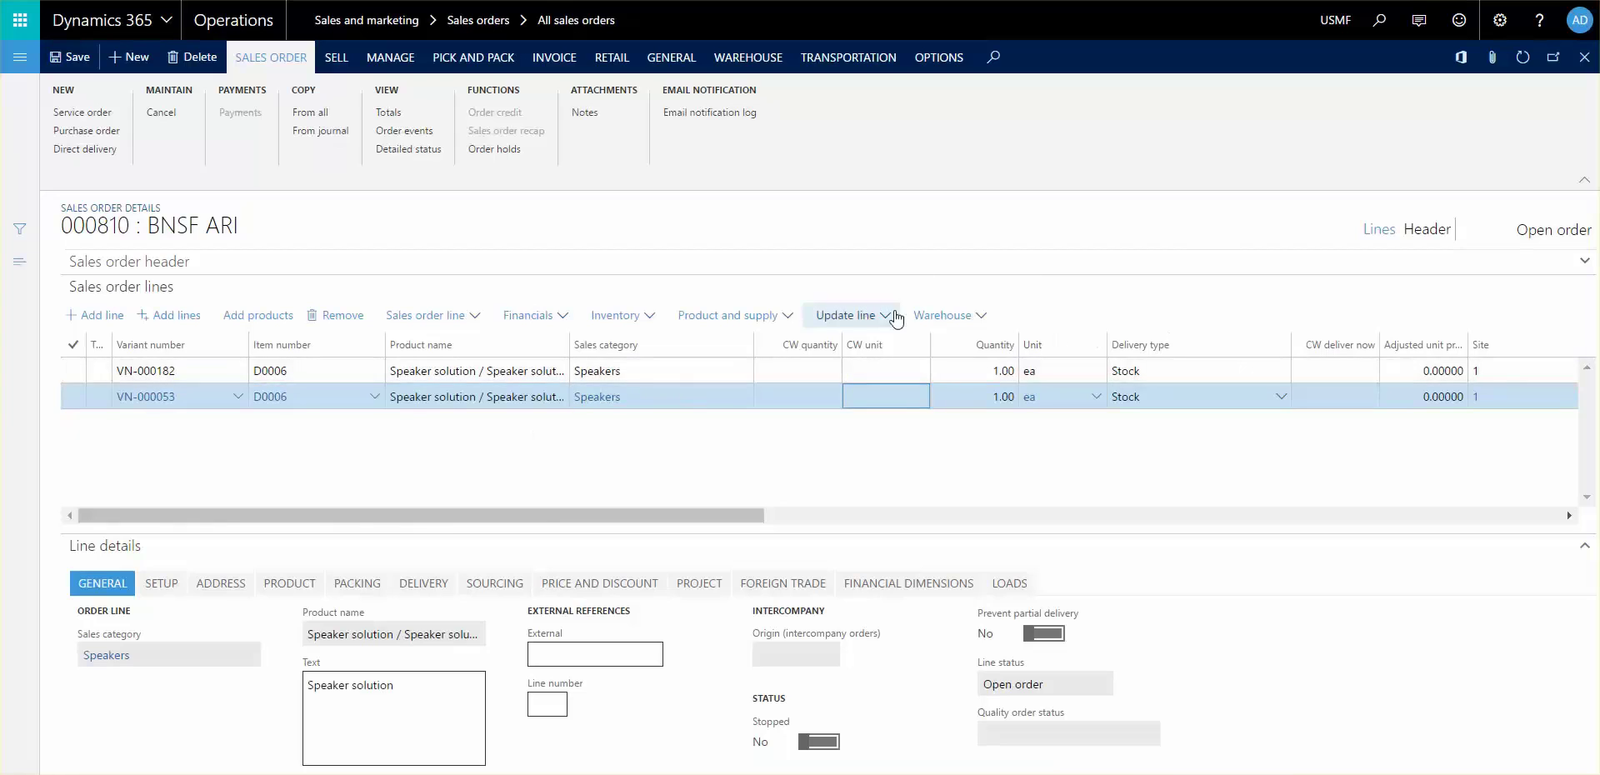
left_click(775, 320)
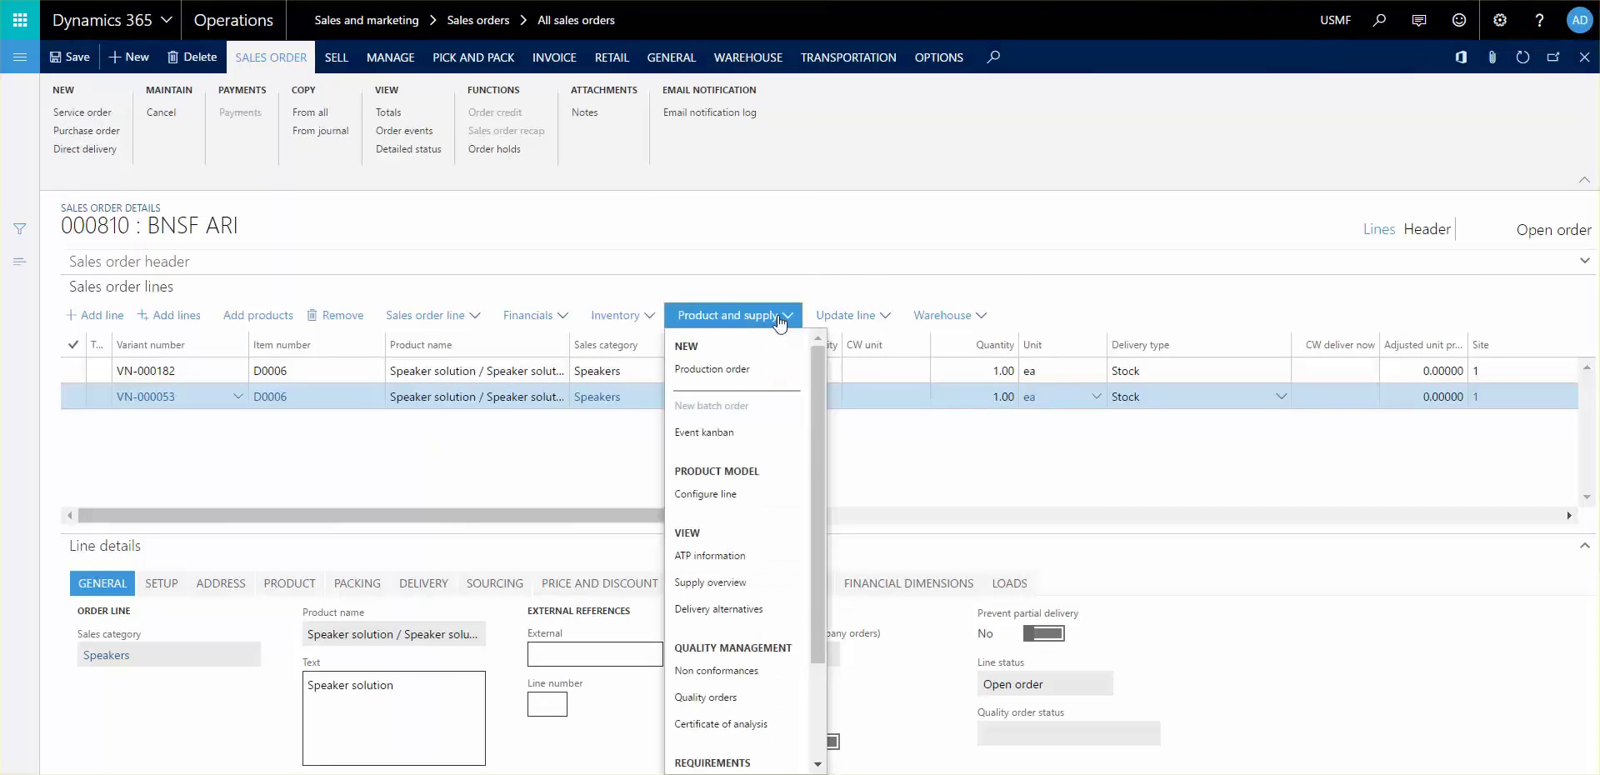
left_click(767, 500)
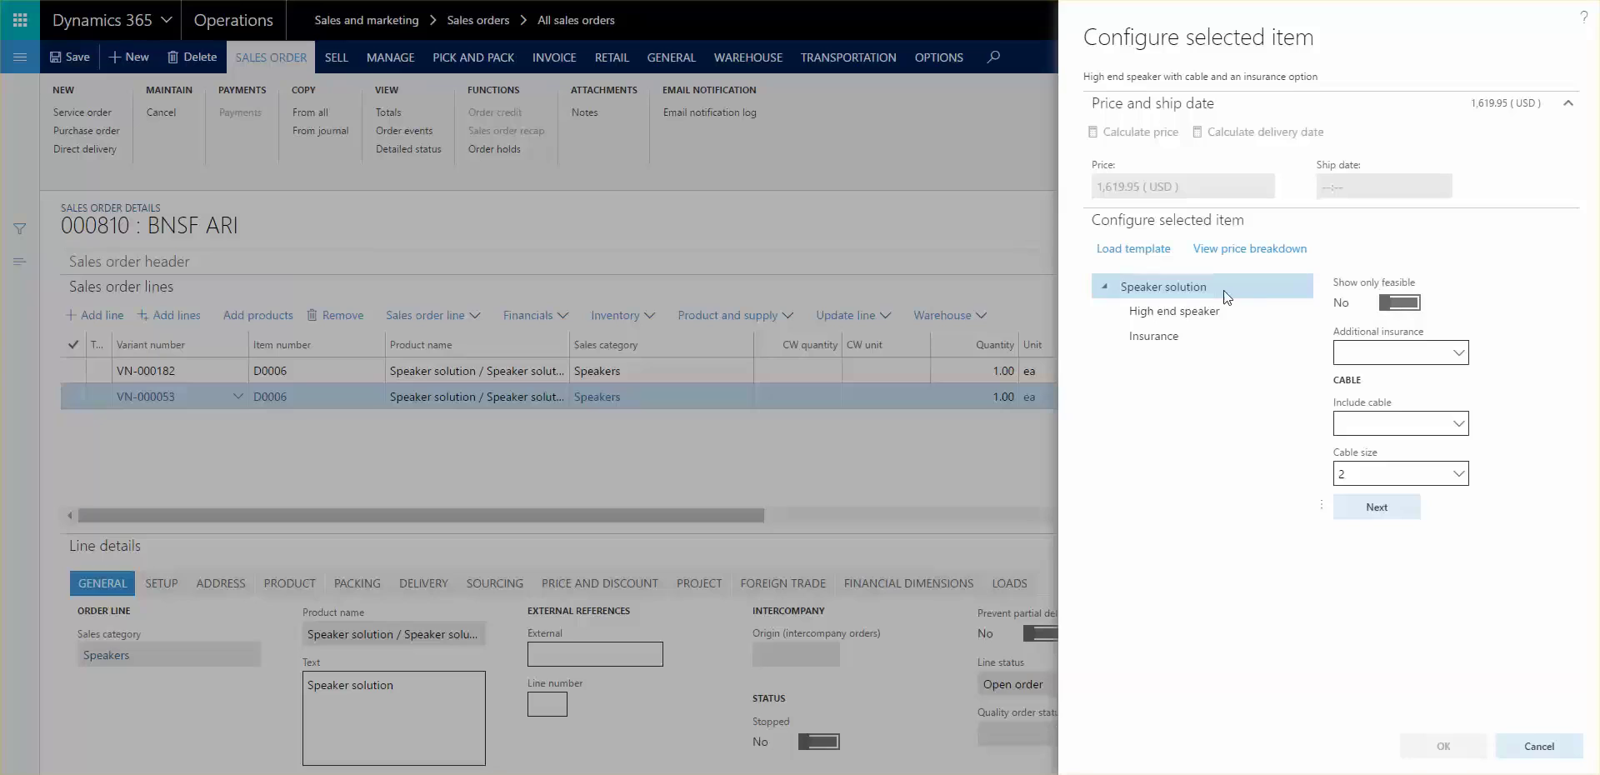
Set Additional insurance to True, bringing the price to 1,739.85 USD, and view the Insurance settings.
left_click(1460, 353)
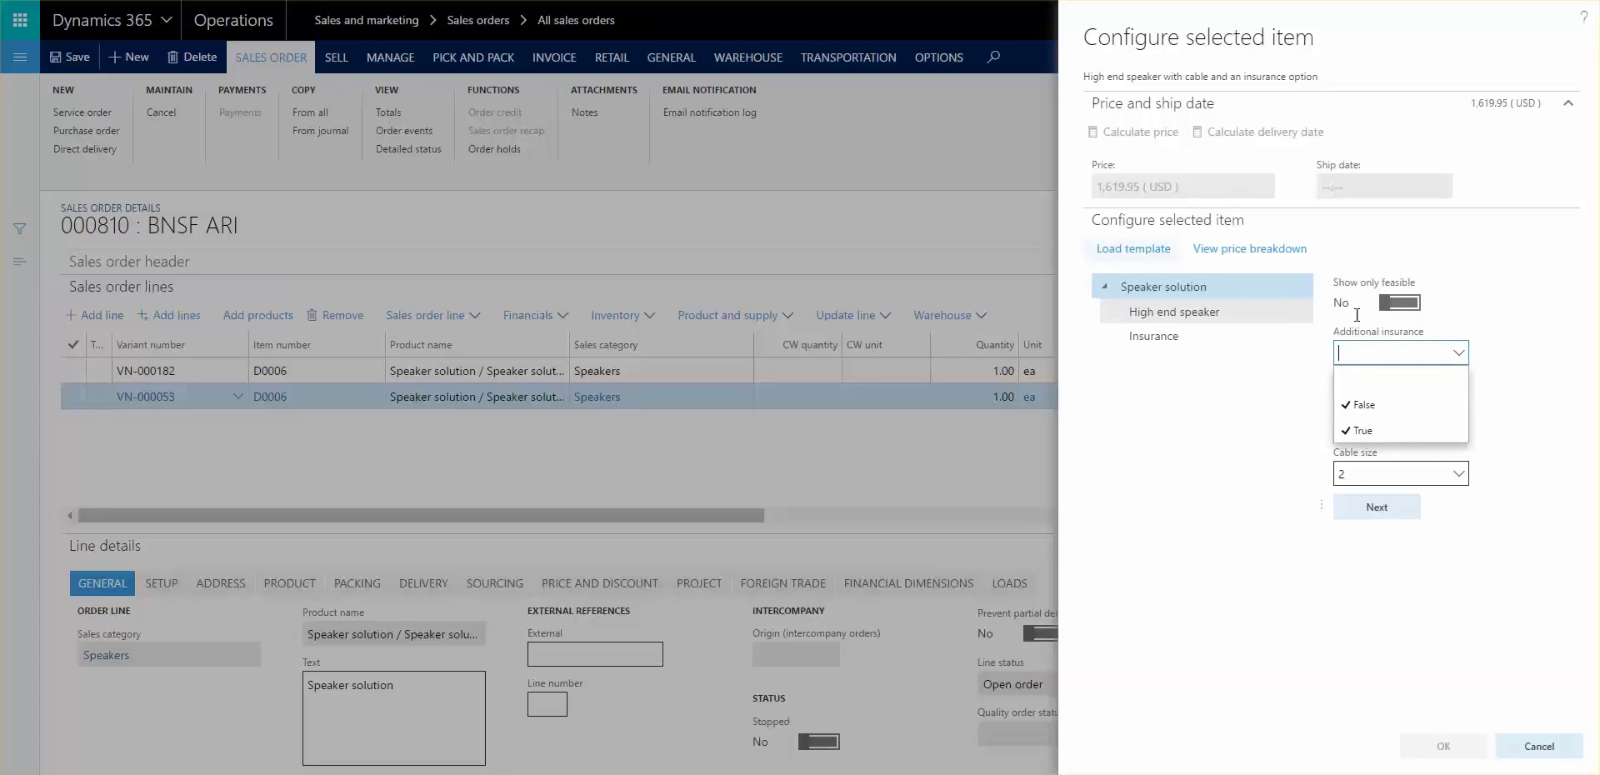
left_click(1392, 430)
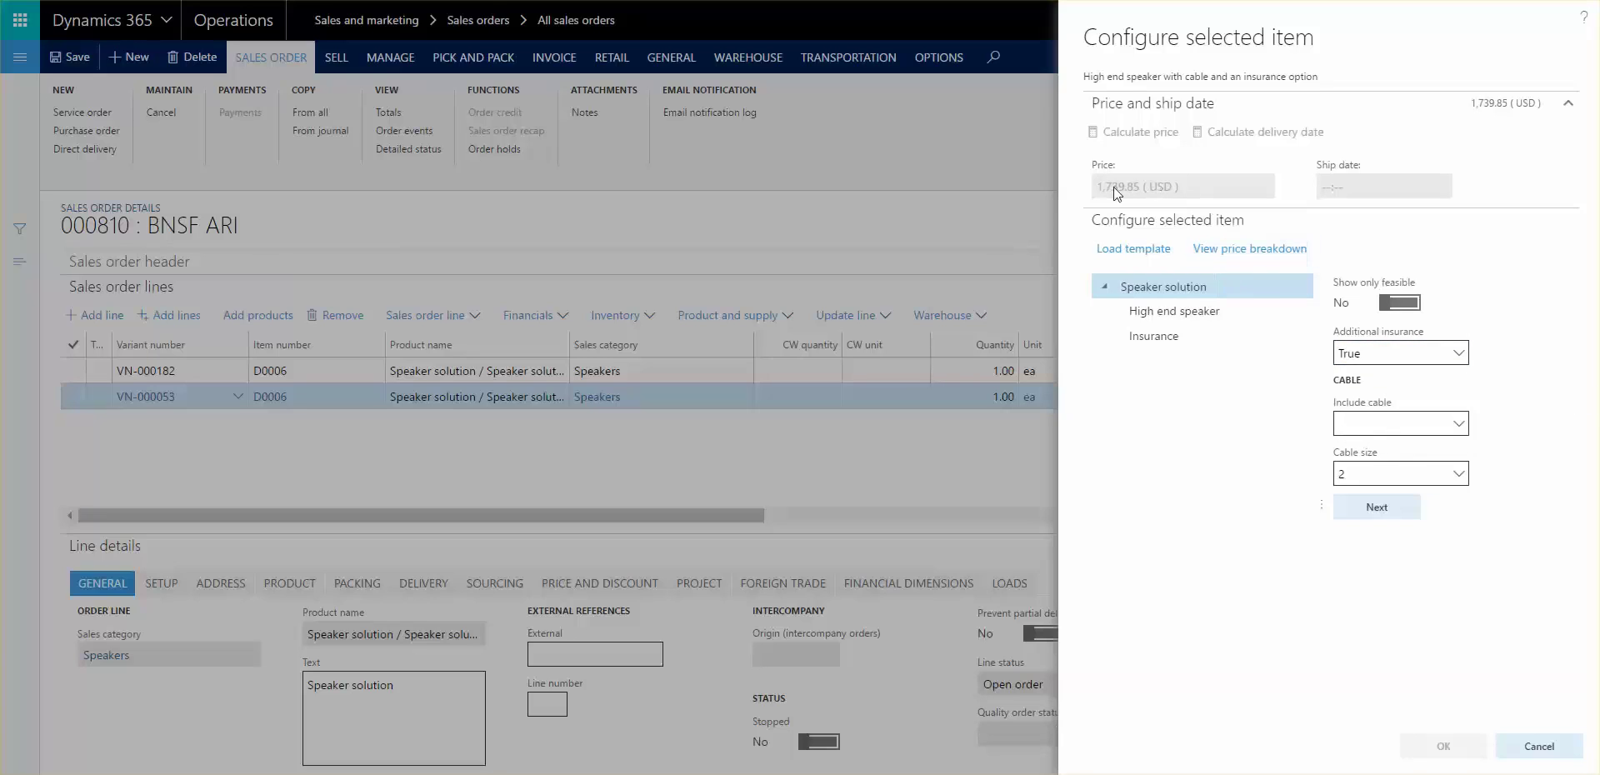
left_click(1156, 336)
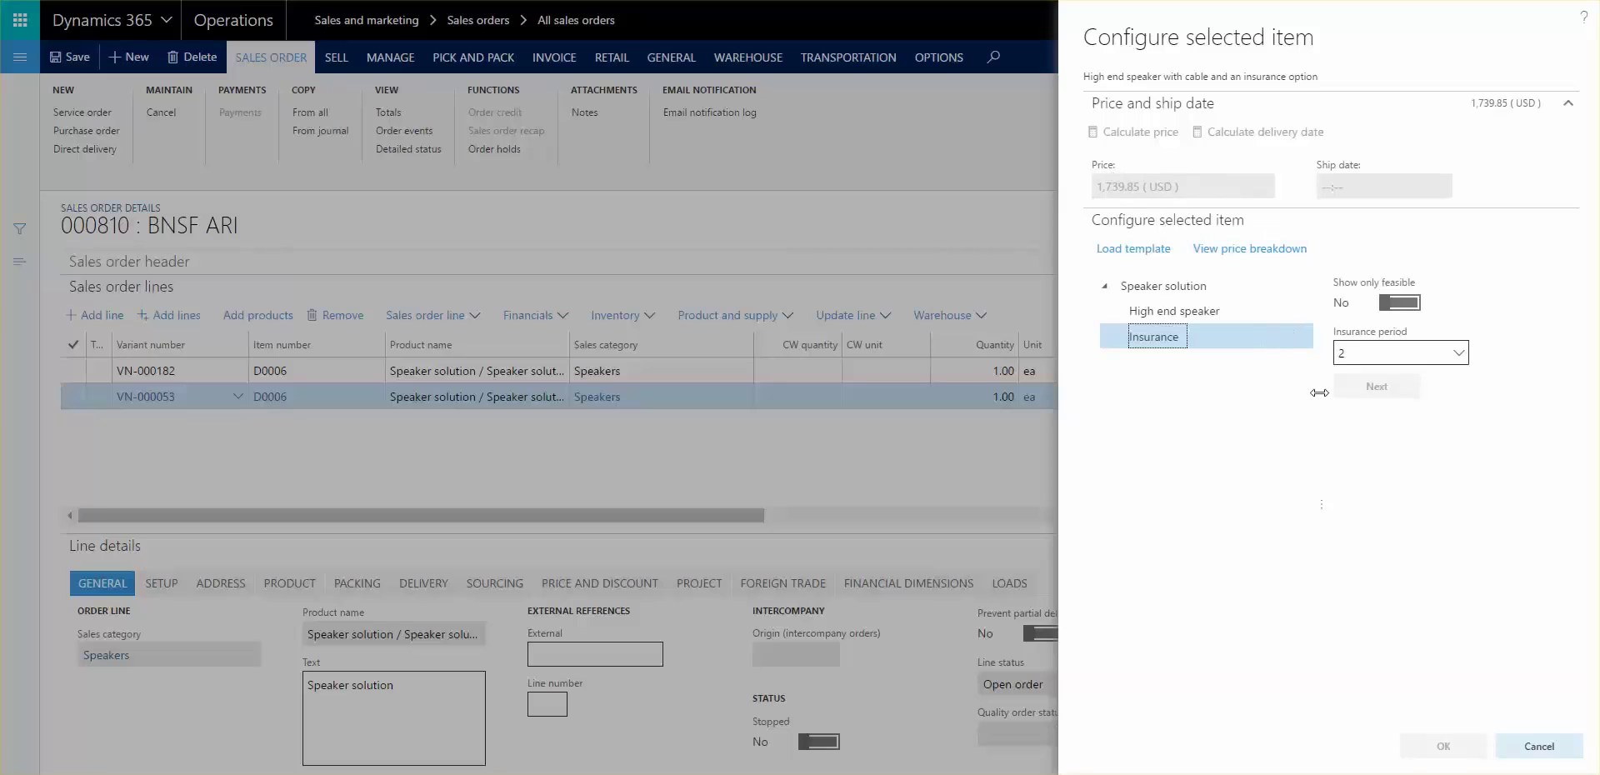
Give the High end speaker an Oak cabinet finish and height 15, then open the Excel price breakdown.
left_click(1166, 313)
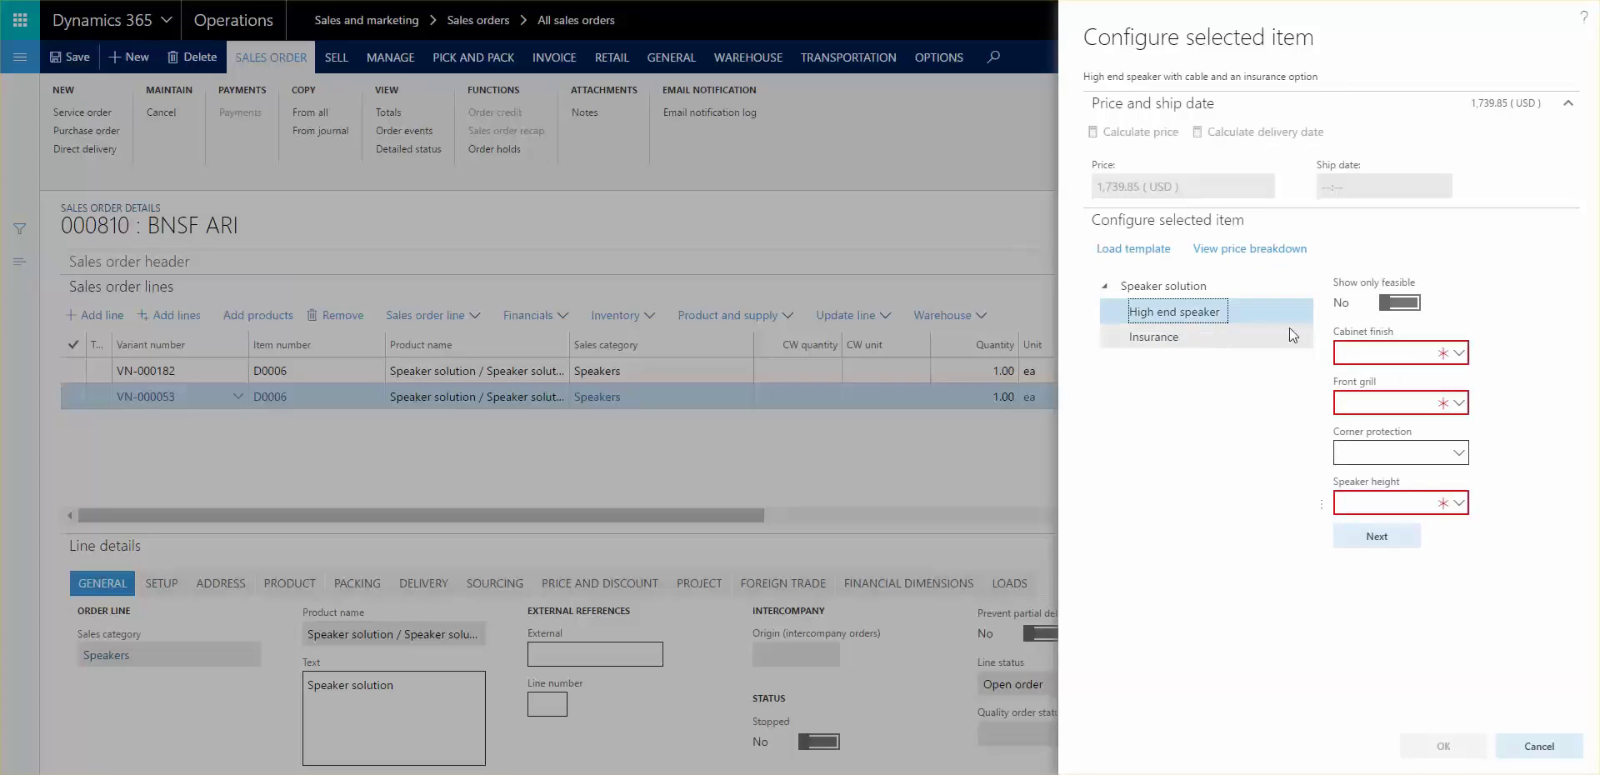
left_click(1464, 356)
left_click(1367, 403)
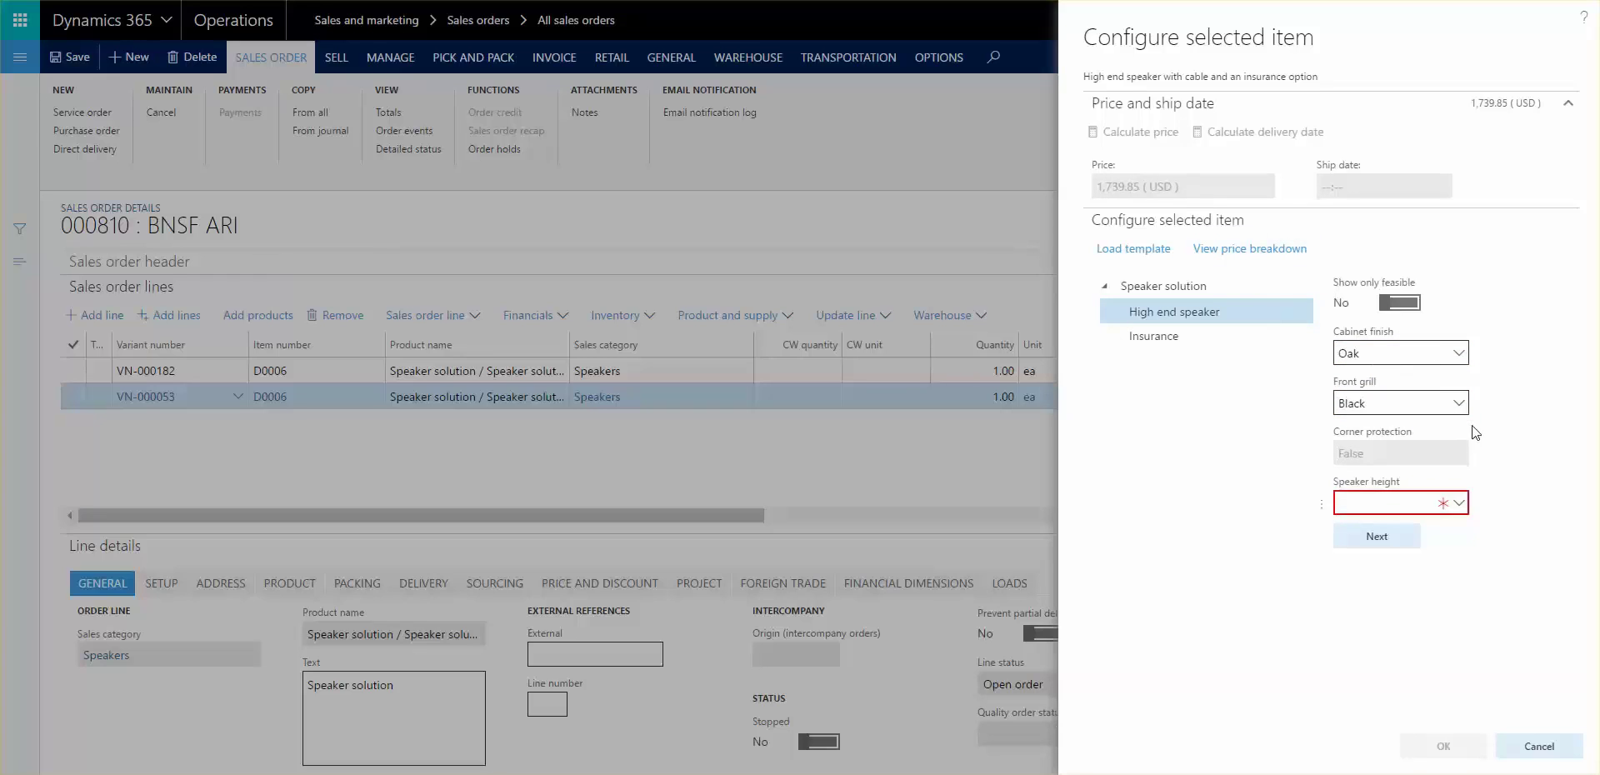
left_click(1458, 503)
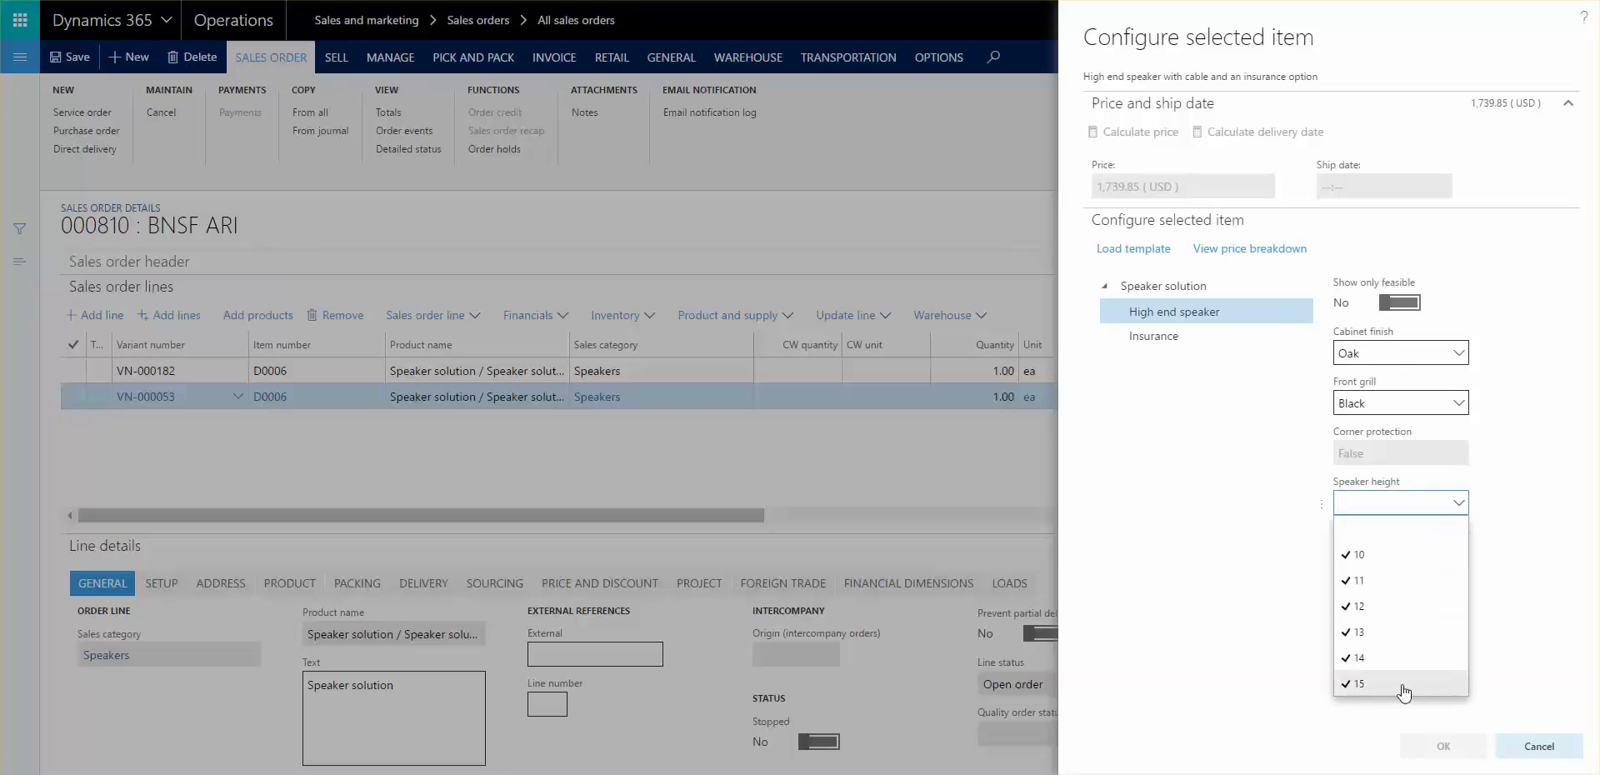
left_click(1402, 685)
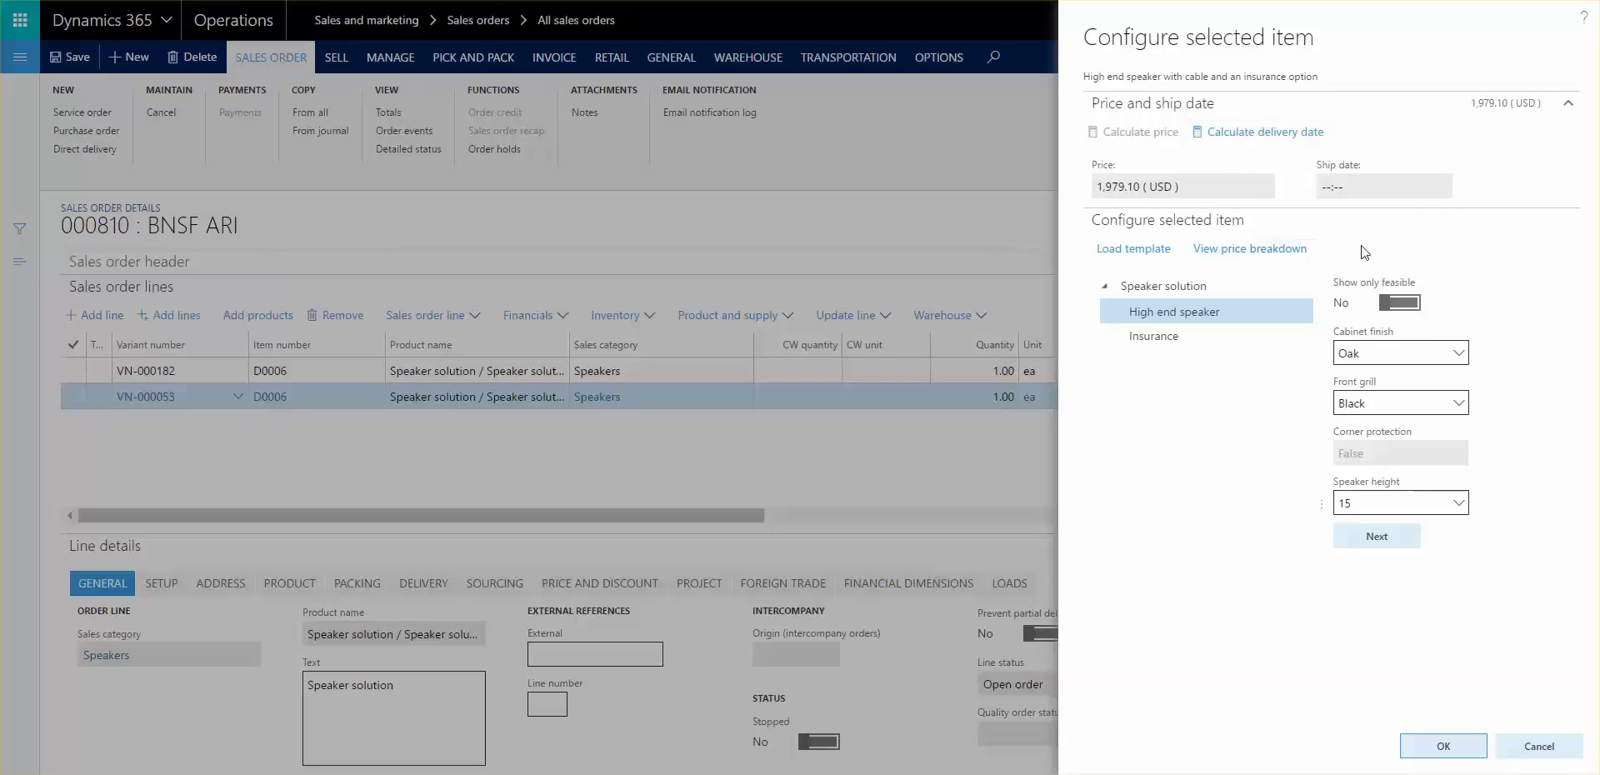
left_click(1247, 254)
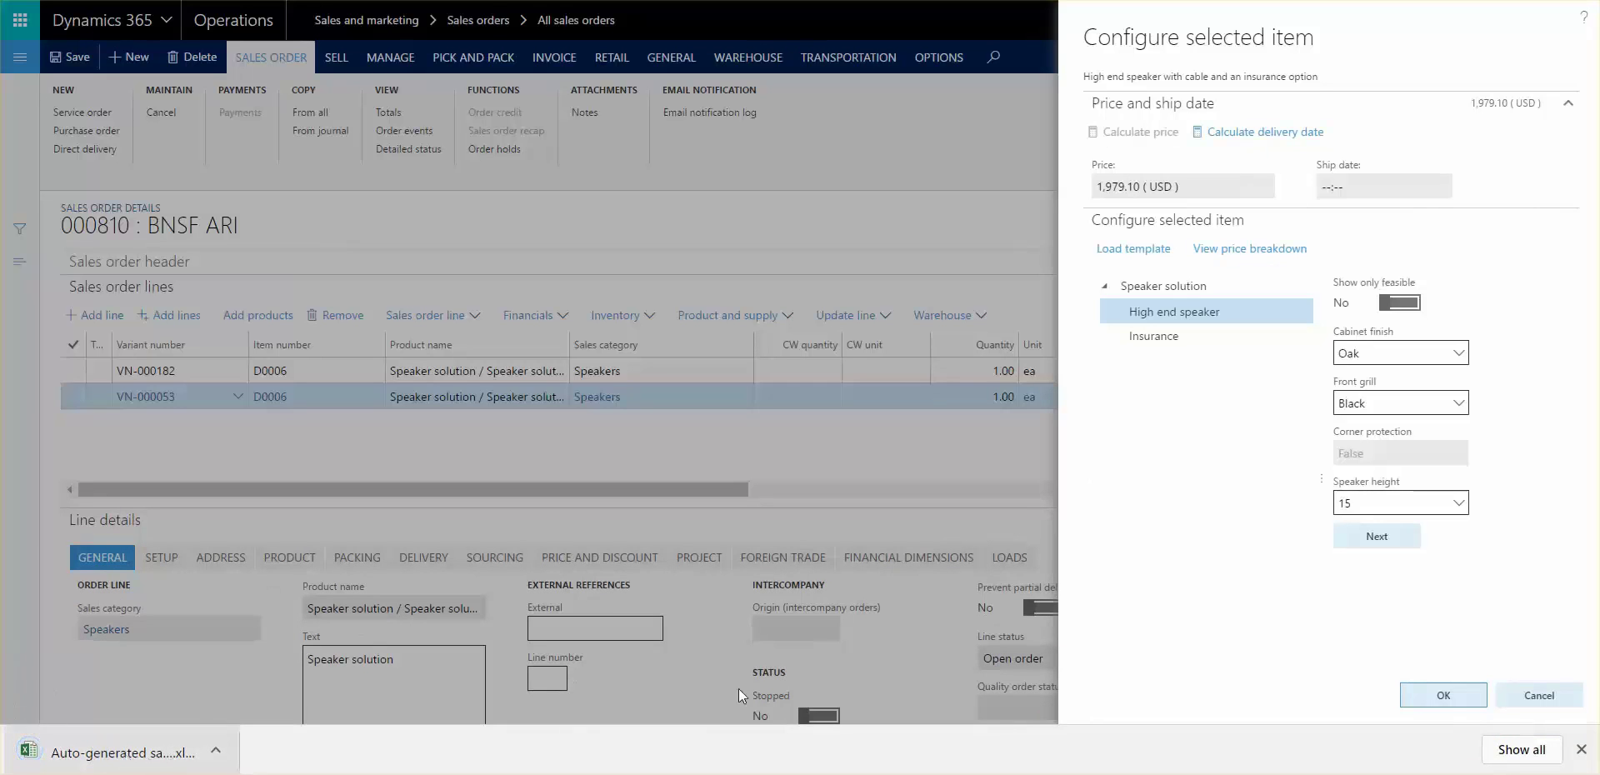
left_click(192, 757)
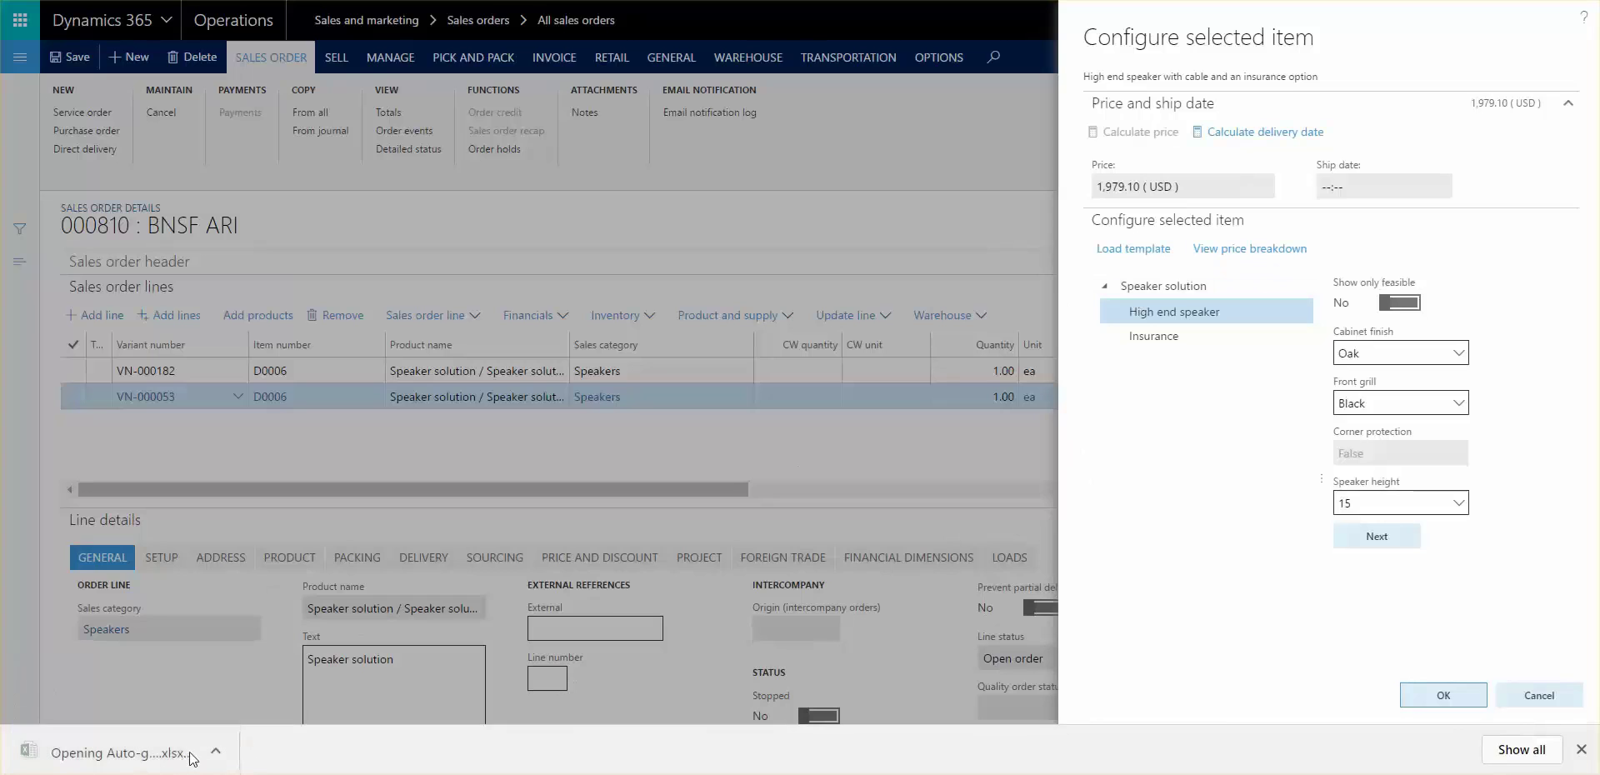